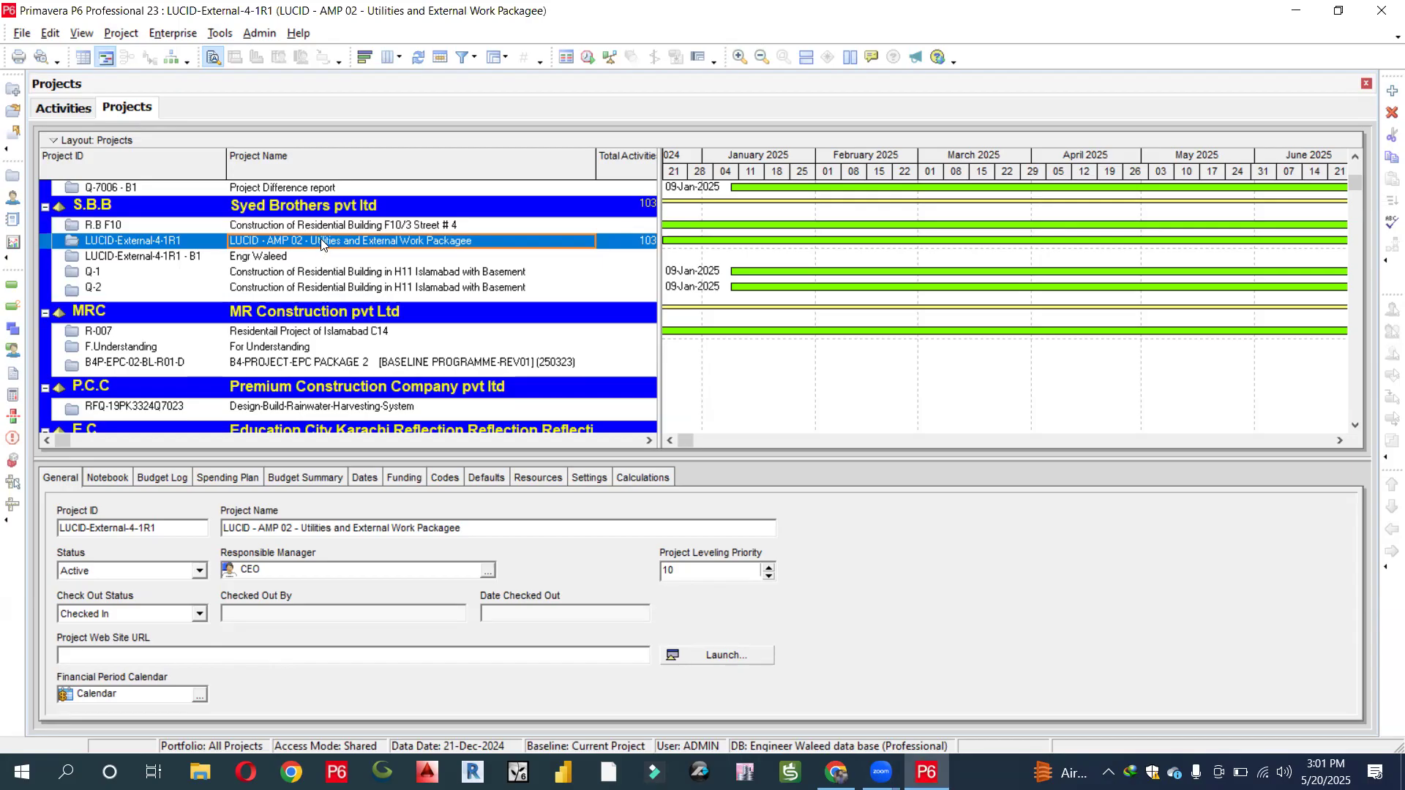
Step: Open the LUCID-External-4-1R1 project and look through its scheduled activities
{"action": "right_click", "coordinate": [322, 244]}
{"action": "left_click", "coordinate": [347, 251]}
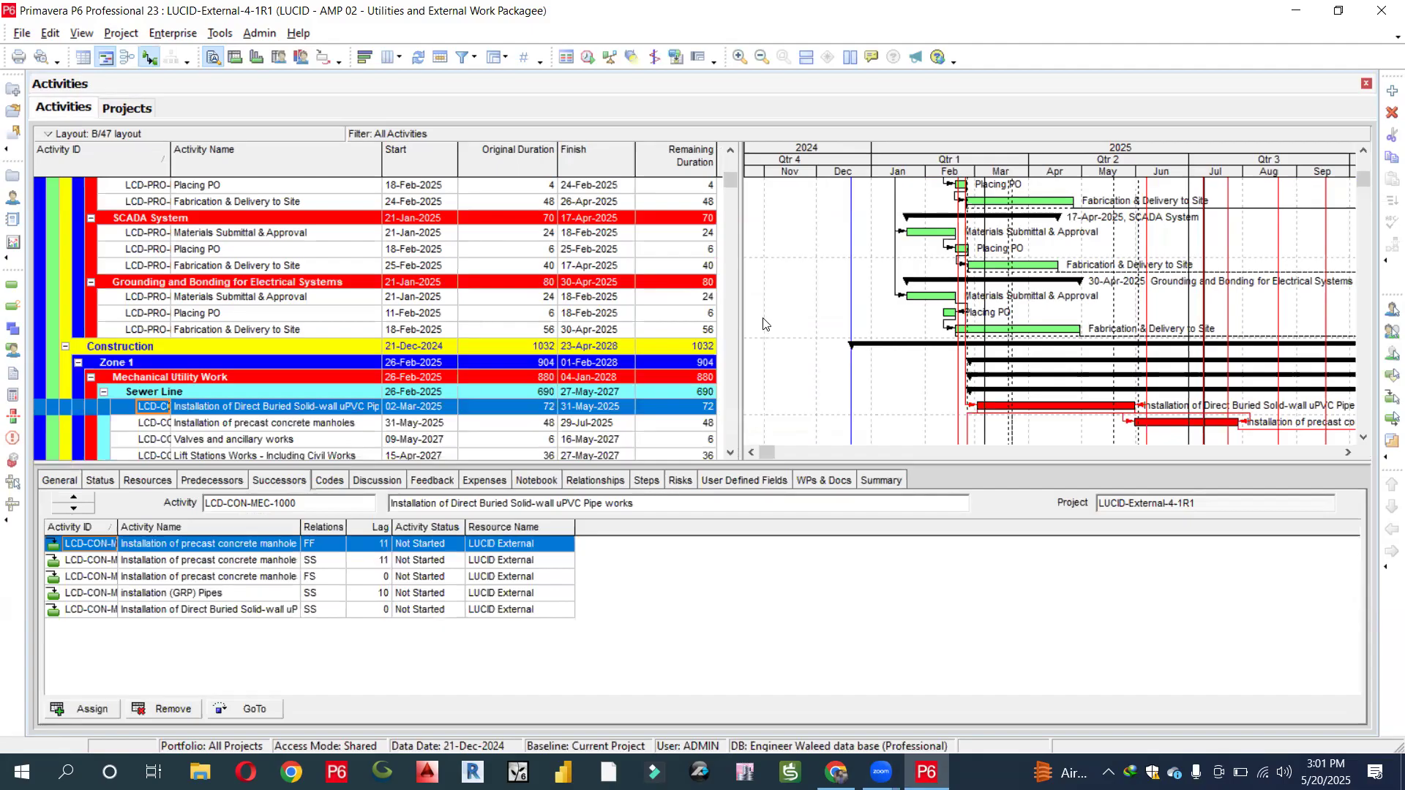
{"action": "scroll", "coordinate": [763, 324], "scroll_direction": "down", "scroll_amount": 10}
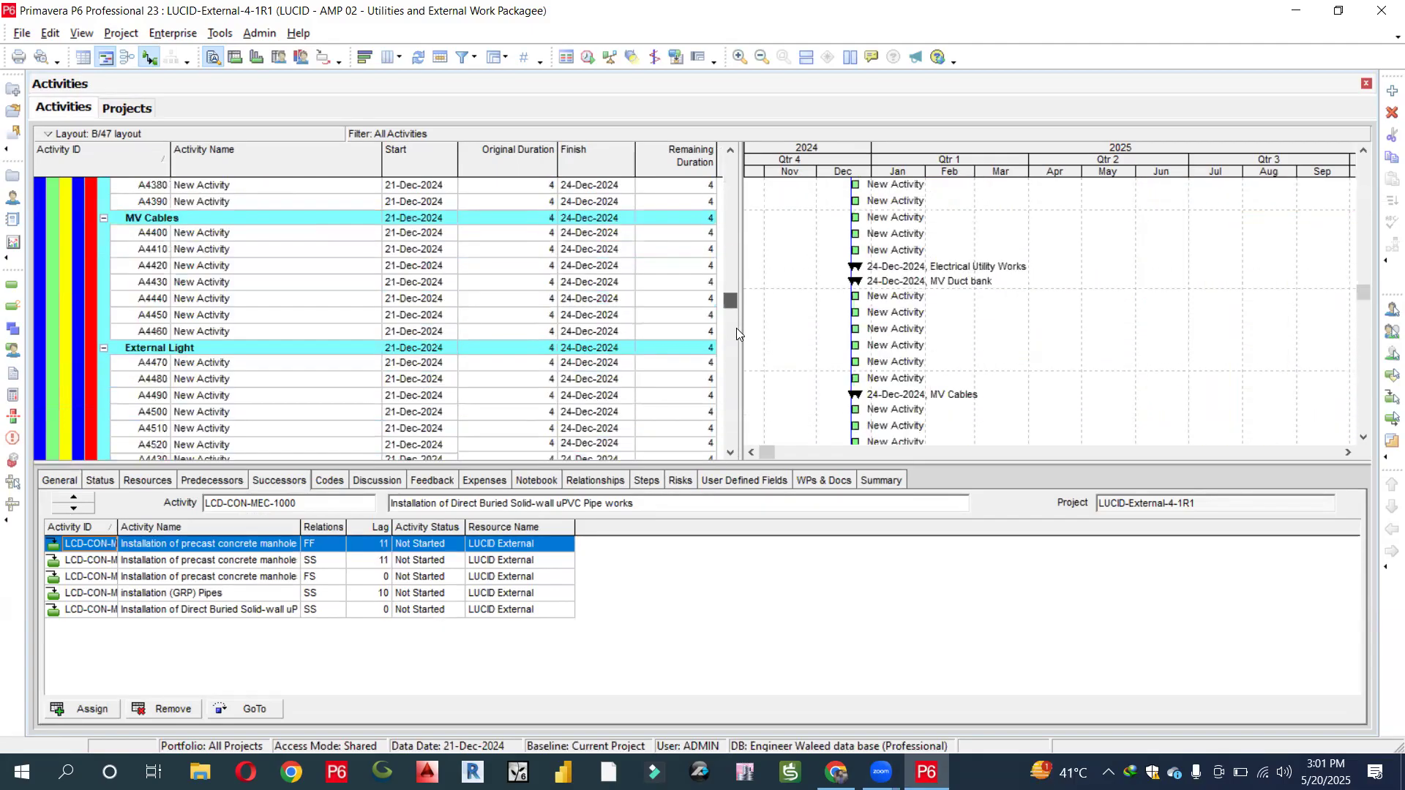
{"action": "scroll", "coordinate": [733, 159], "scroll_direction": "up", "scroll_amount": 15}
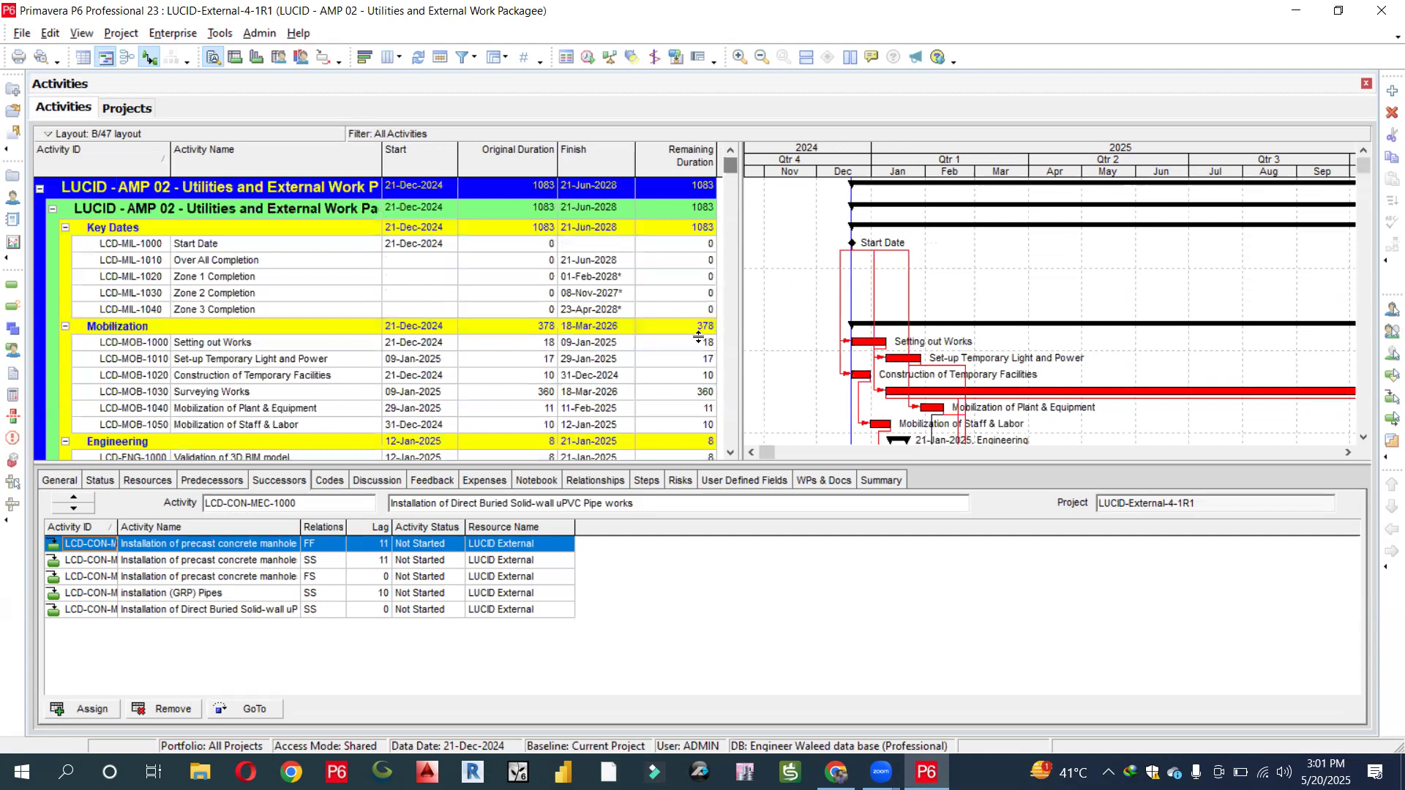
{"action": "scroll", "coordinate": [697, 337], "scroll_direction": "down", "scroll_amount": 2}
{"action": "scroll", "coordinate": [697, 337], "scroll_direction": "down", "scroll_amount": 3}
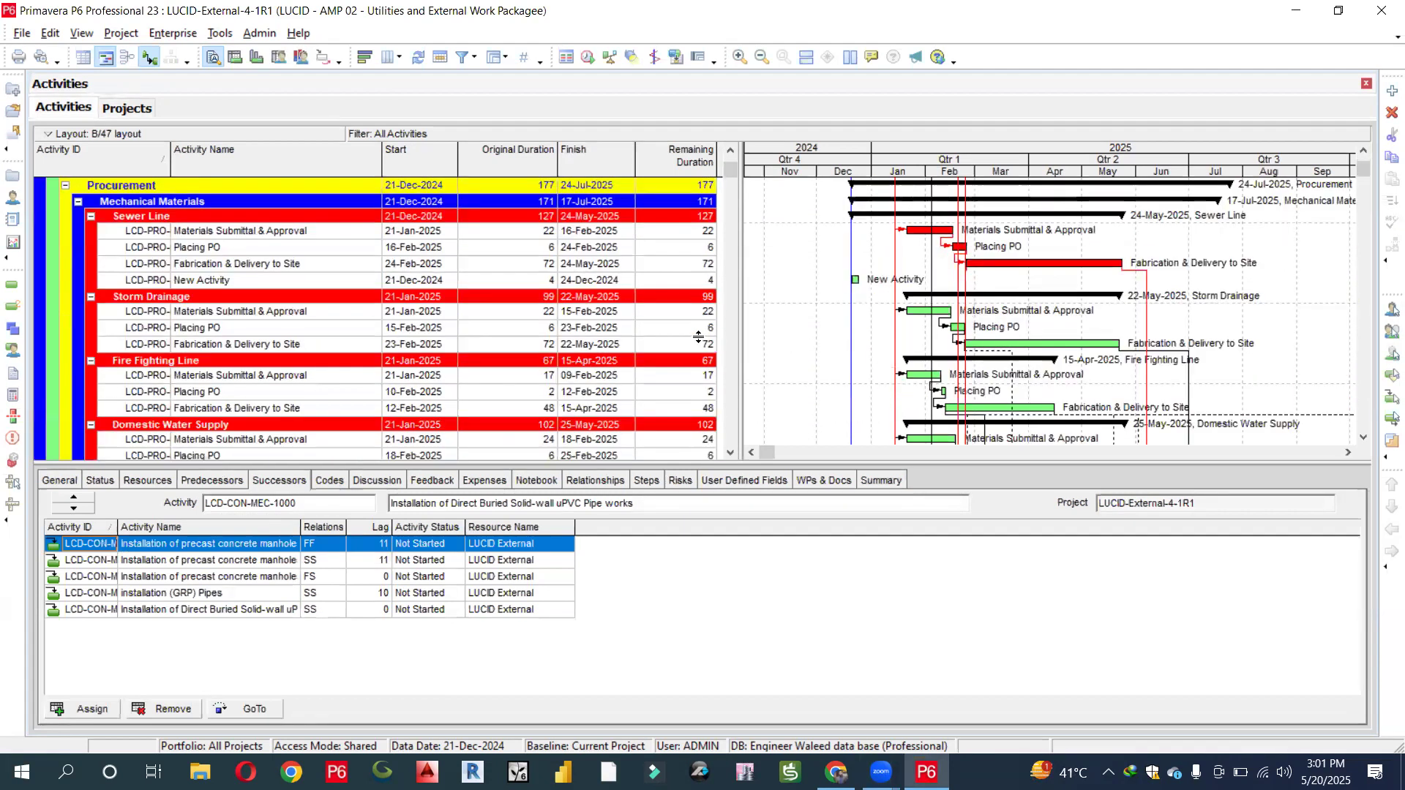
{"action": "scroll", "coordinate": [656, 334], "scroll_direction": "down", "scroll_amount": 2}
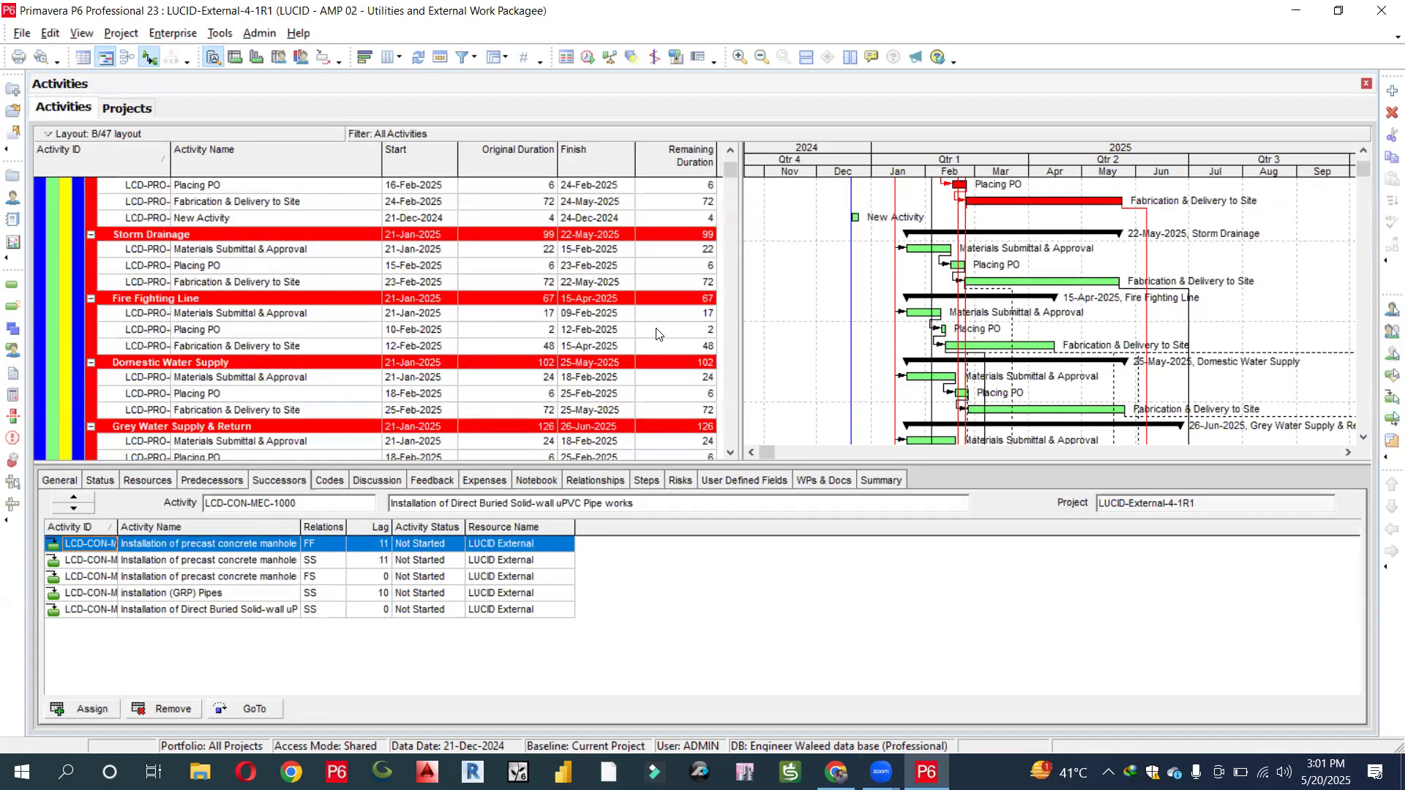
{"action": "scroll", "coordinate": [656, 335], "scroll_direction": "down", "scroll_amount": 1}
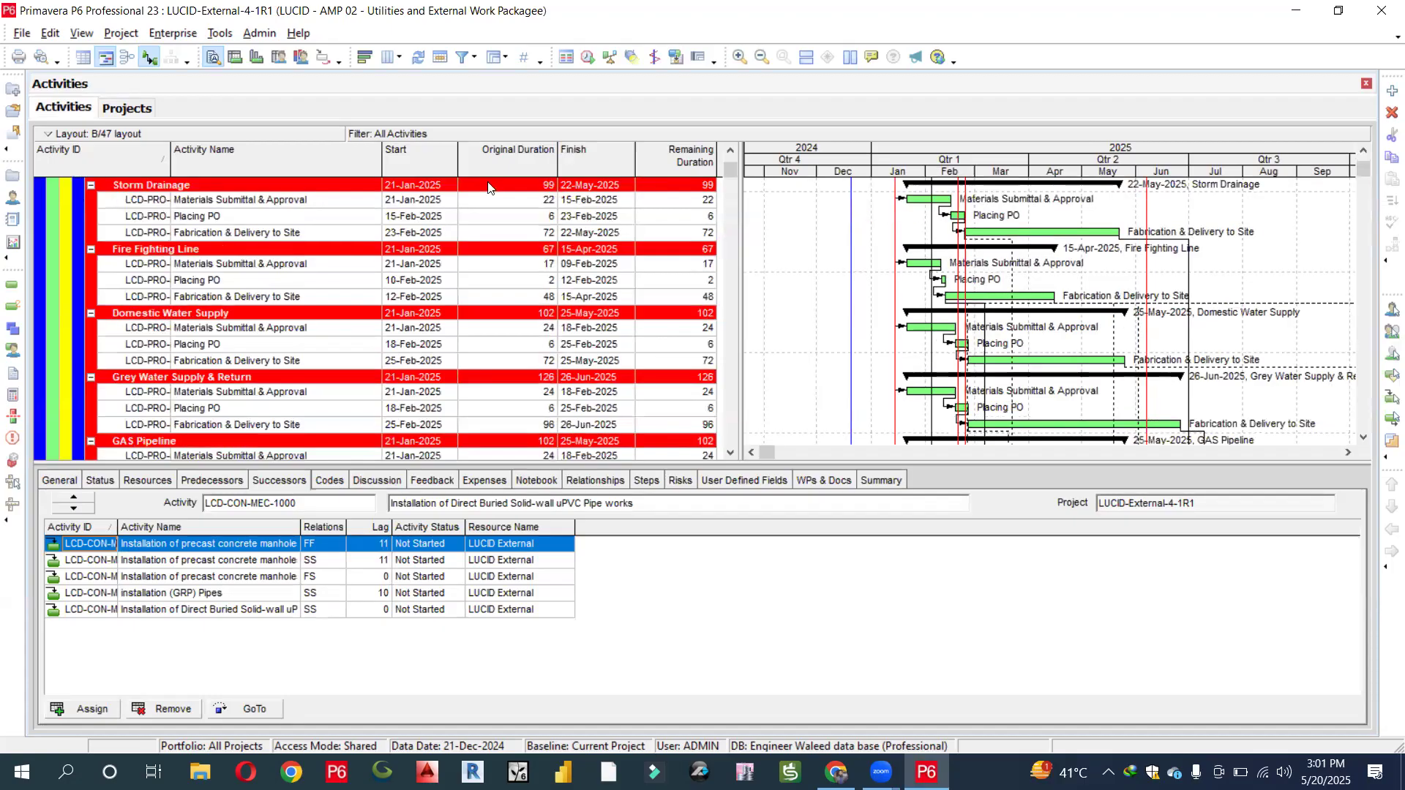
Step: Create a new schedule comparison named with the planning engineer's name and title, and open its options
{"action": "left_click", "coordinate": [220, 34]}
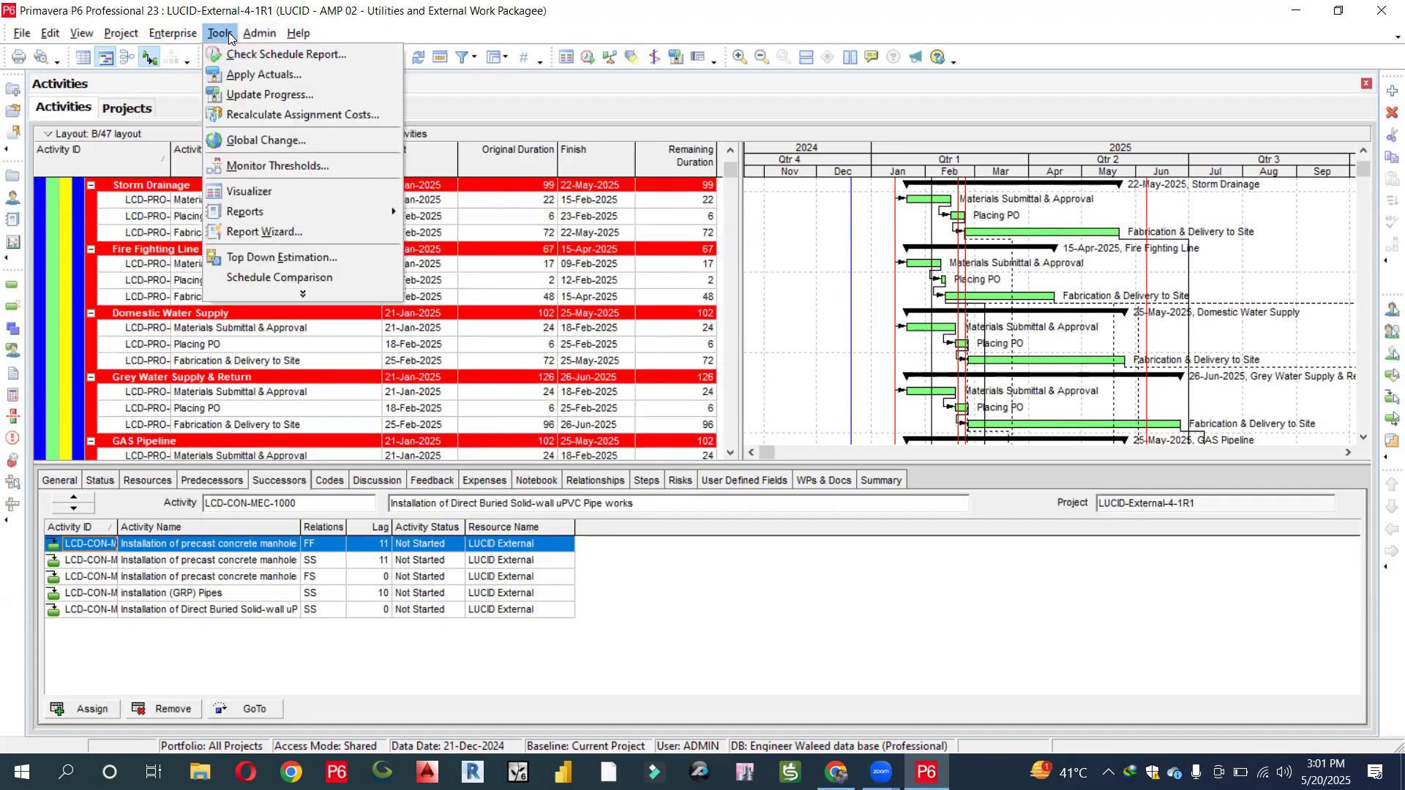
{"action": "left_click", "coordinate": [303, 294]}
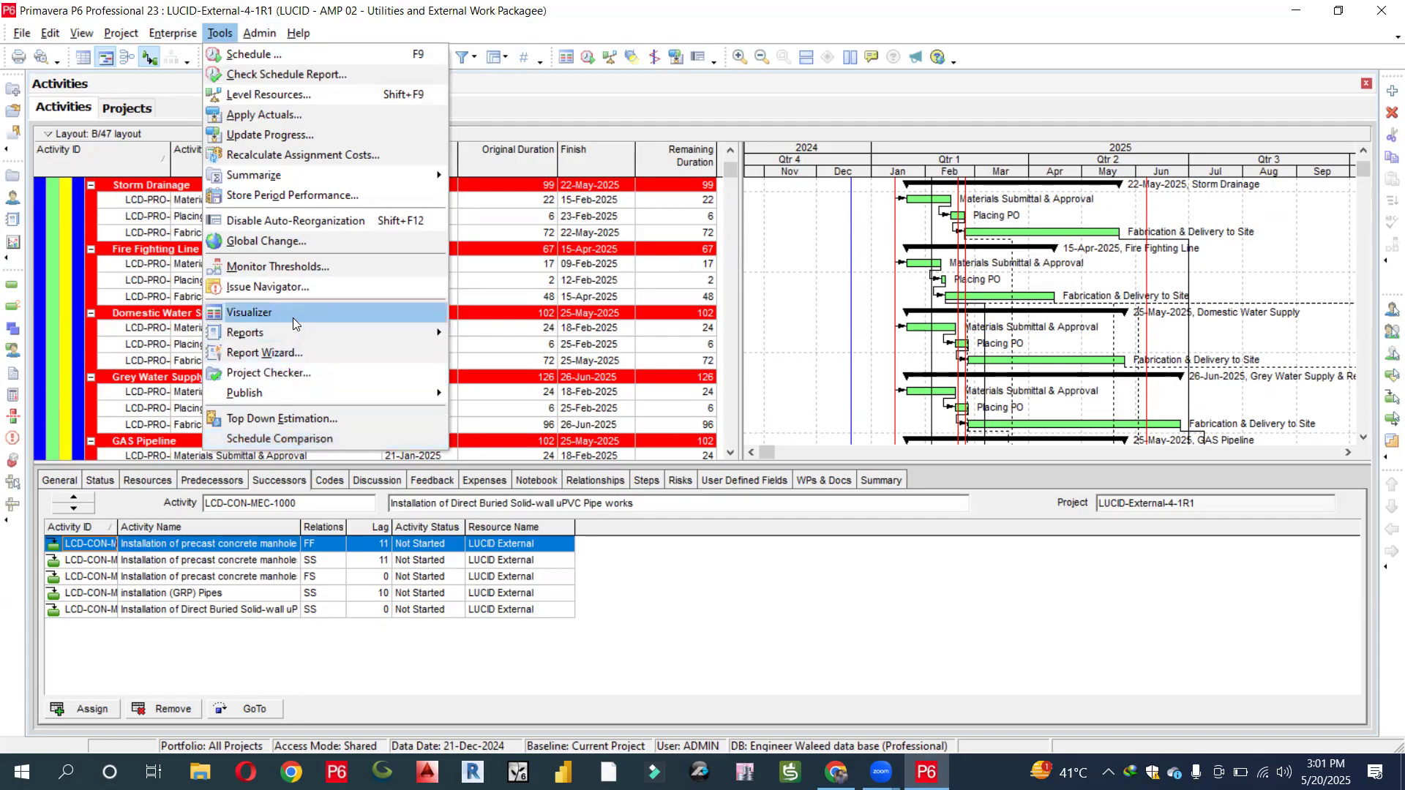
{"action": "left_click", "coordinate": [299, 441]}
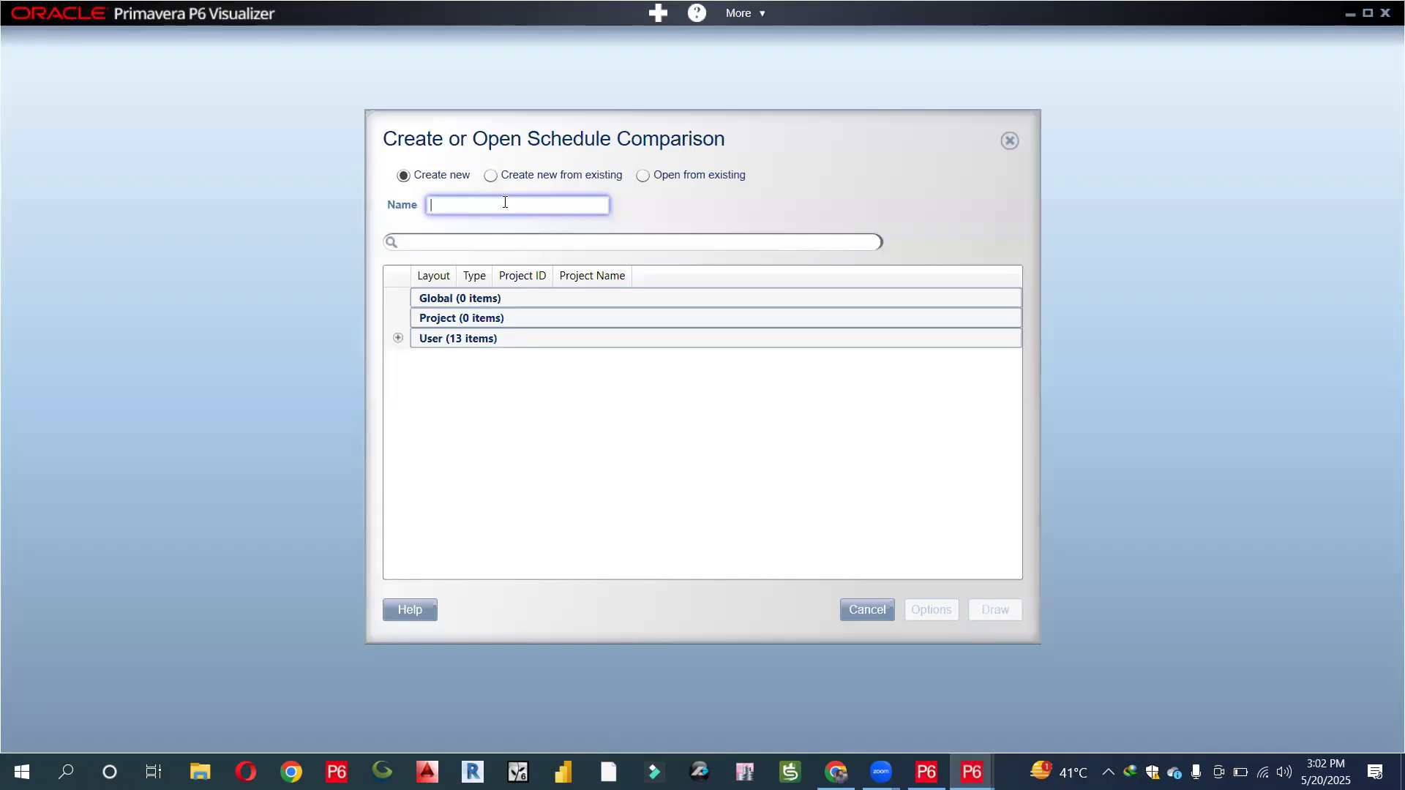
{"action": "type", "text": "E"}
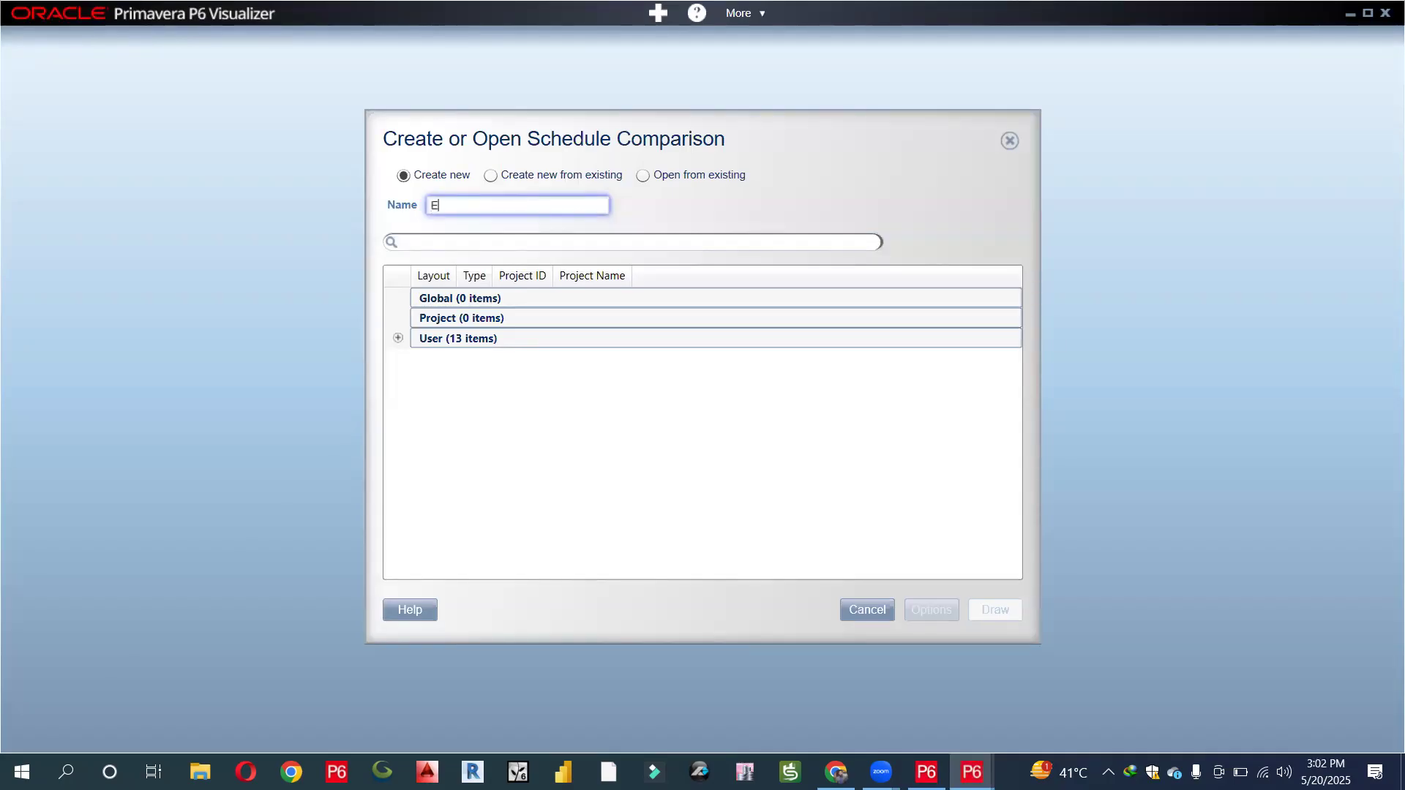
{"action": "type", "text": "ngr M Waleed planning Engineer"}
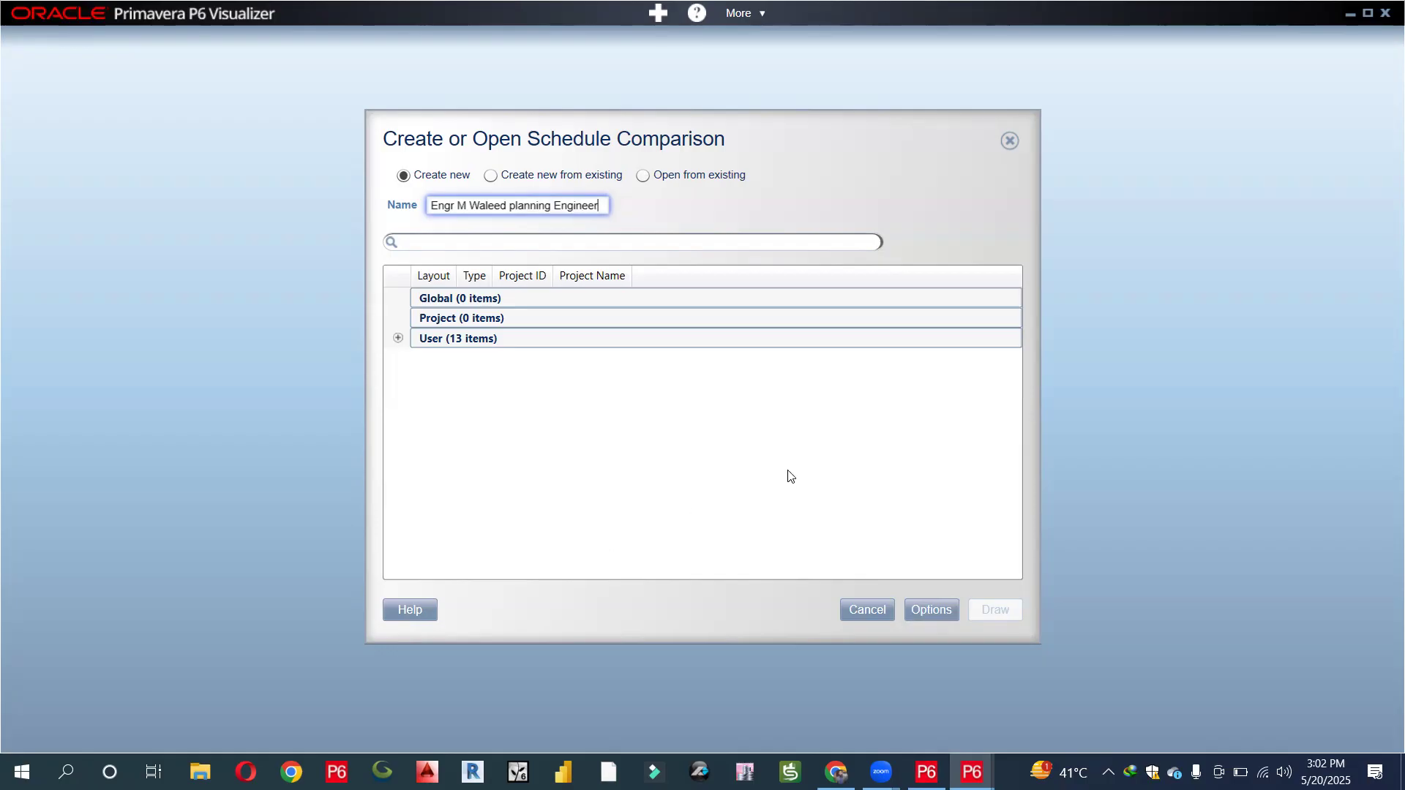
{"action": "left_click", "coordinate": [925, 611]}
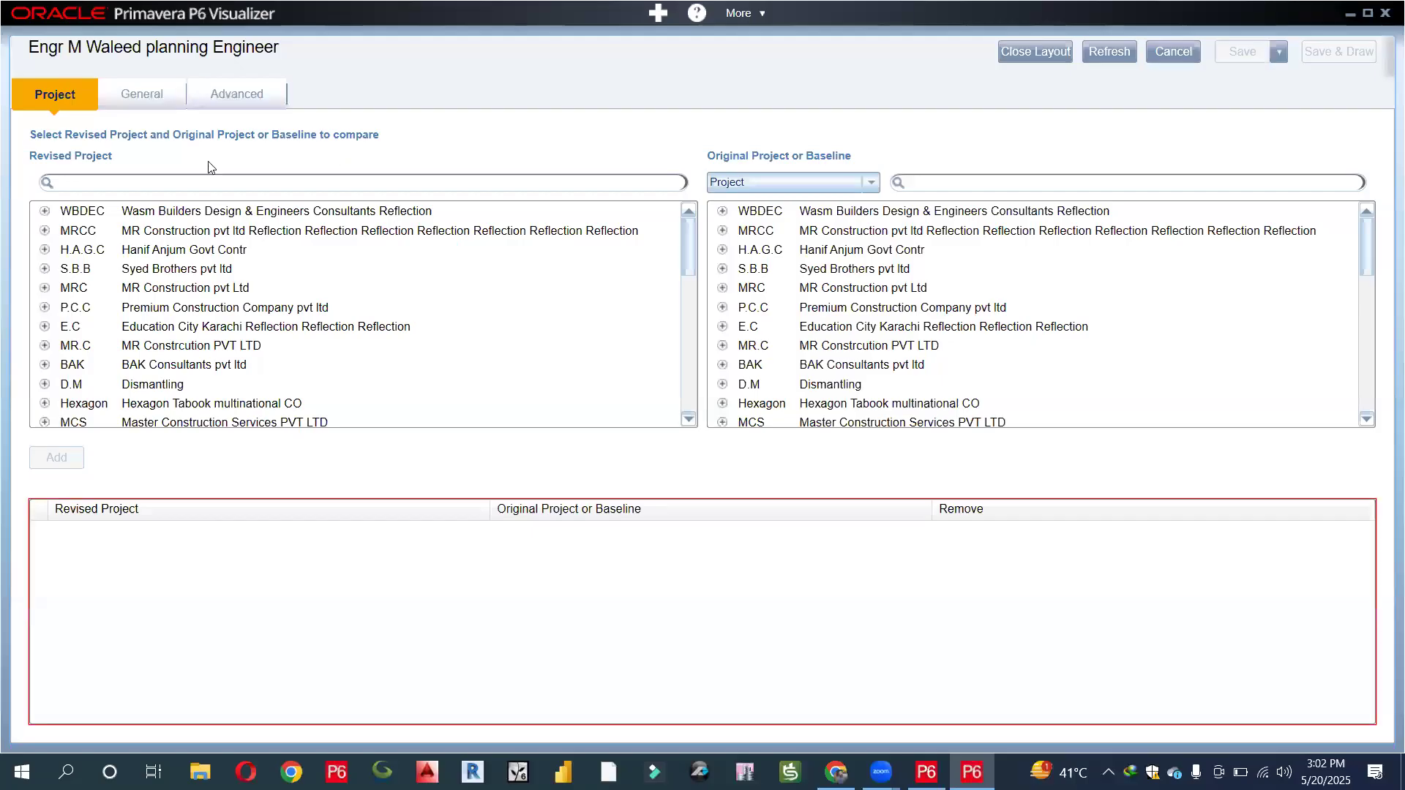
Step: Exclude Costs, Expenses, Resource Assignments, Percent Complete and Units from the activity information to compare
{"action": "left_click", "coordinate": [217, 101]}
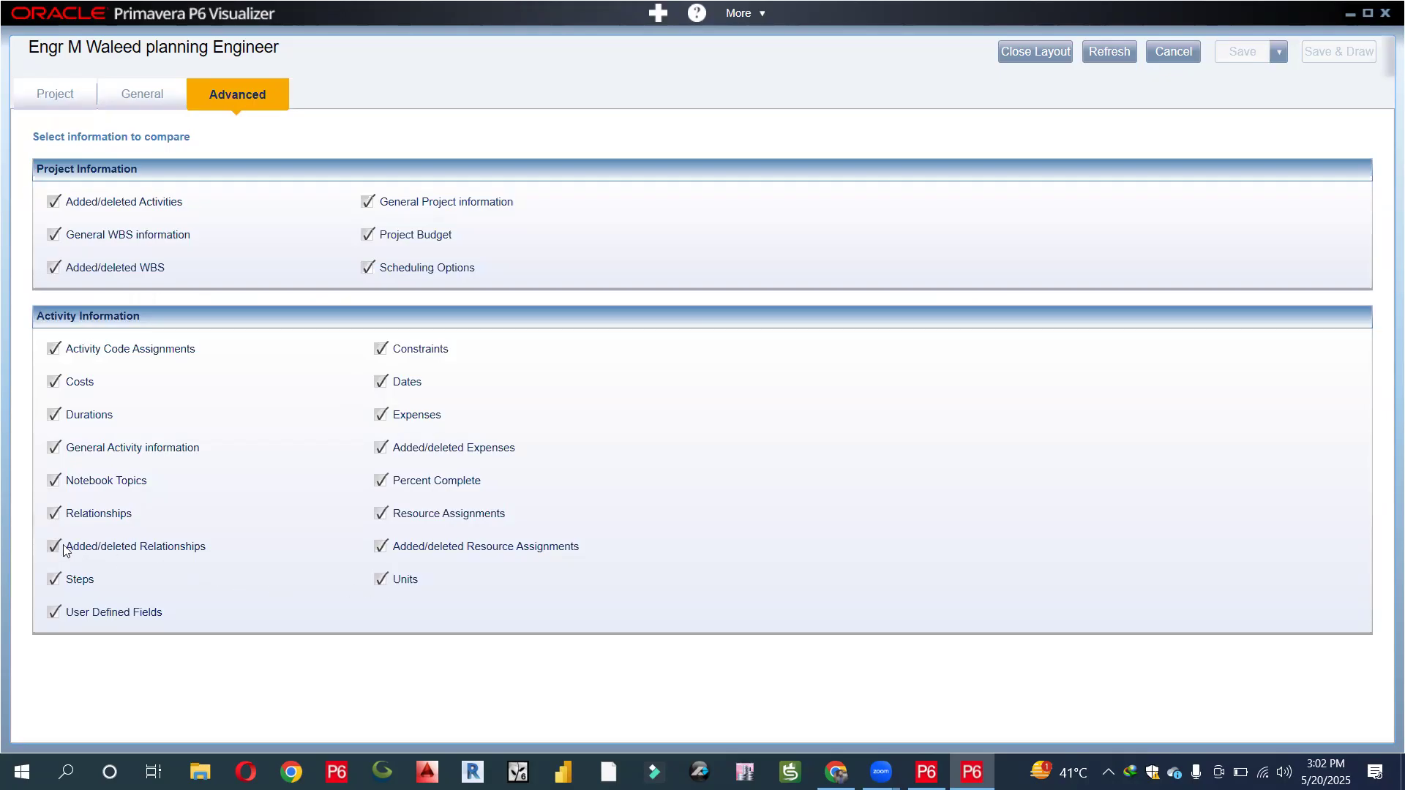
{"action": "left_click", "coordinate": [54, 382]}
{"action": "left_click", "coordinate": [382, 416]}
{"action": "left_click", "coordinate": [381, 514]}
{"action": "left_click", "coordinate": [390, 482]}
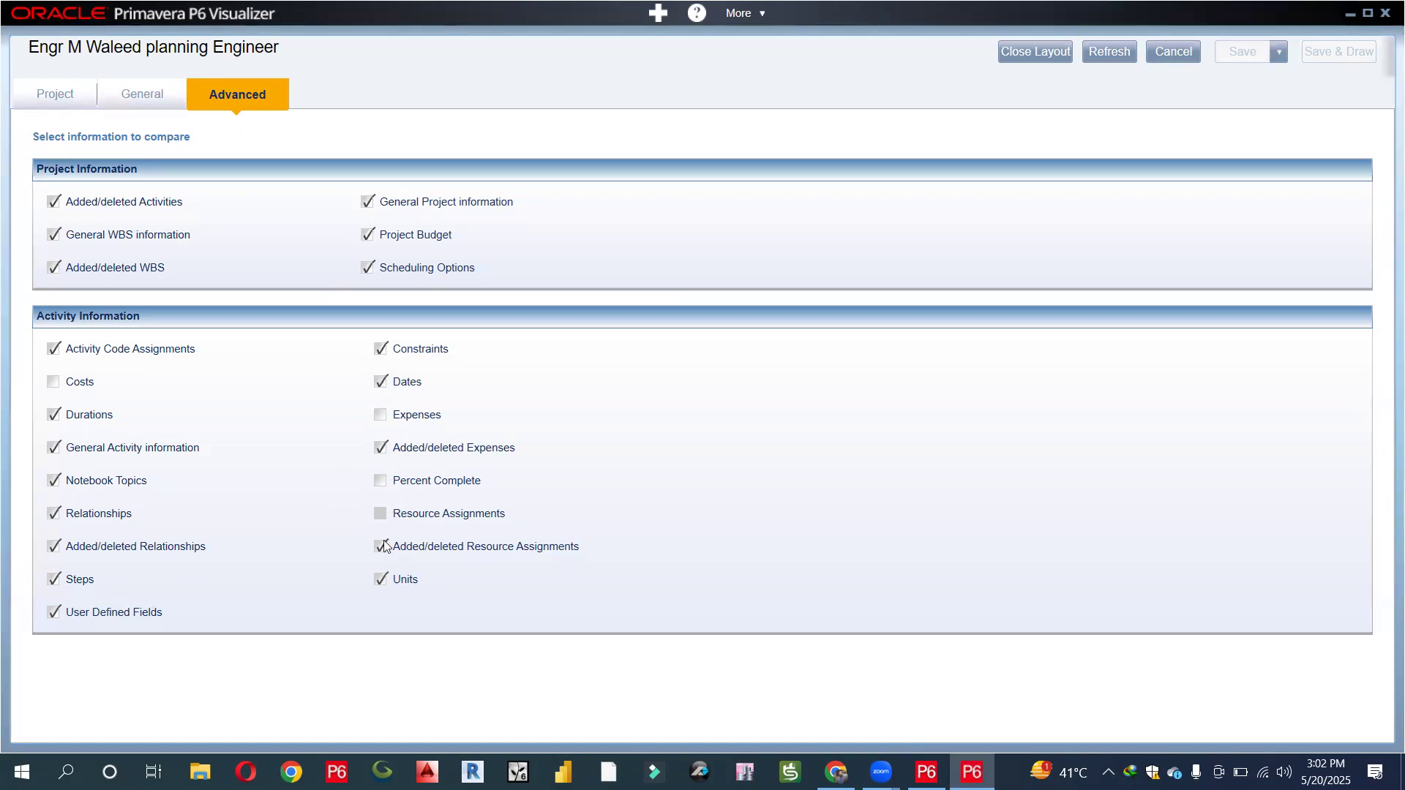
{"action": "left_click", "coordinate": [382, 580]}
Step: Find which company group contains the LUCID-External-4-1R1 project, checking the project list in Primavera P6 Professional
{"action": "left_click", "coordinate": [82, 107]}
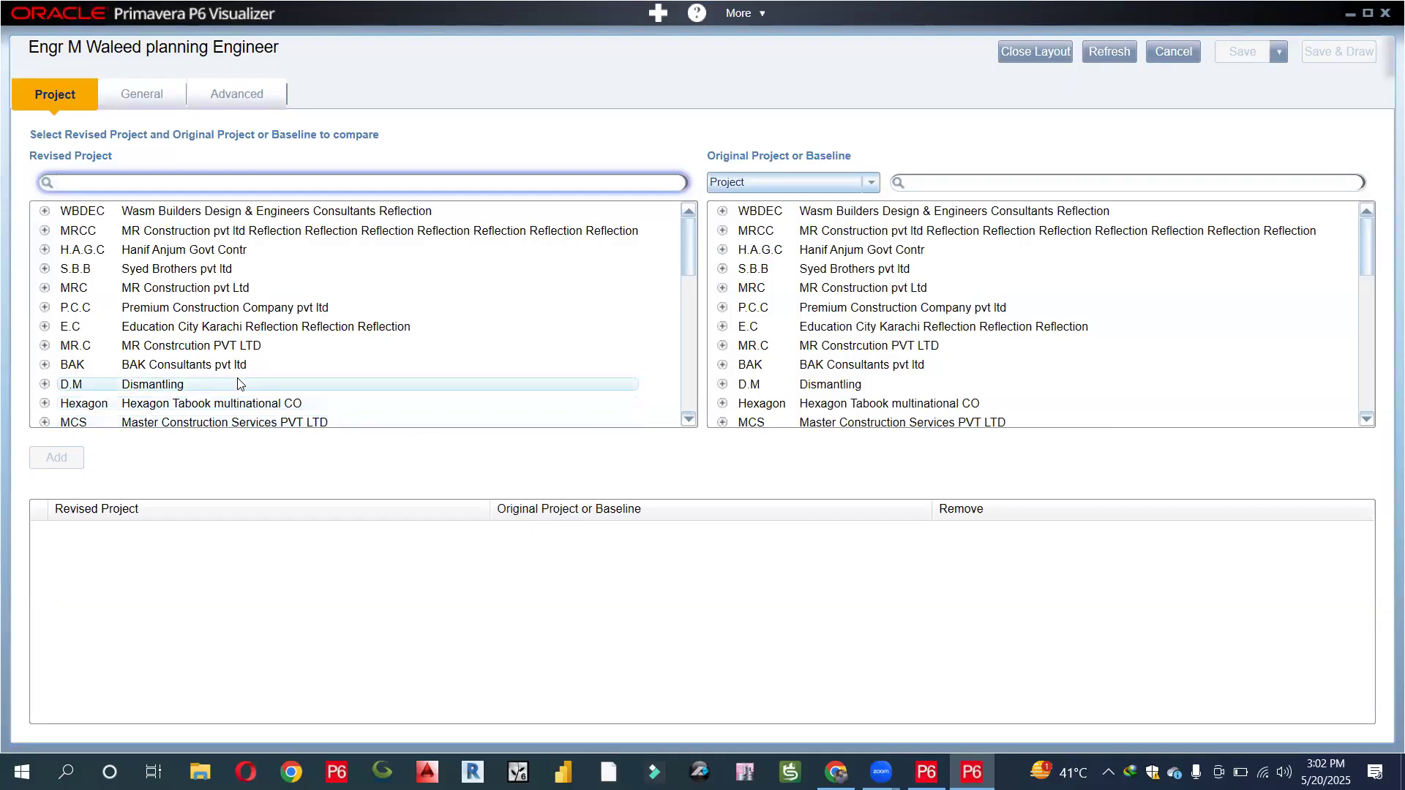
{"action": "scroll", "coordinate": [238, 382], "scroll_direction": "down", "scroll_amount": 2}
{"action": "scroll", "coordinate": [238, 382], "scroll_direction": "up", "scroll_amount": 2}
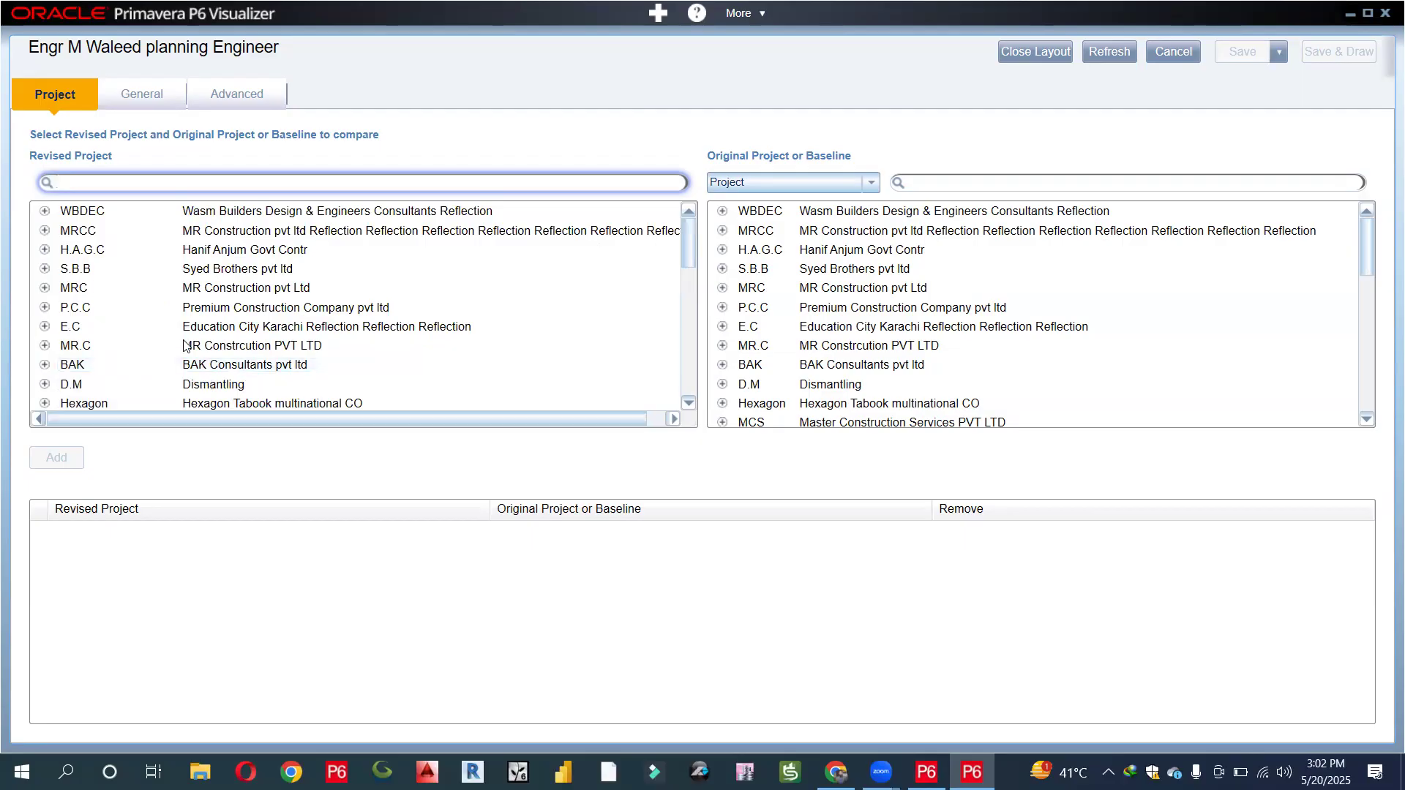
{"action": "left_click", "coordinate": [45, 308]}
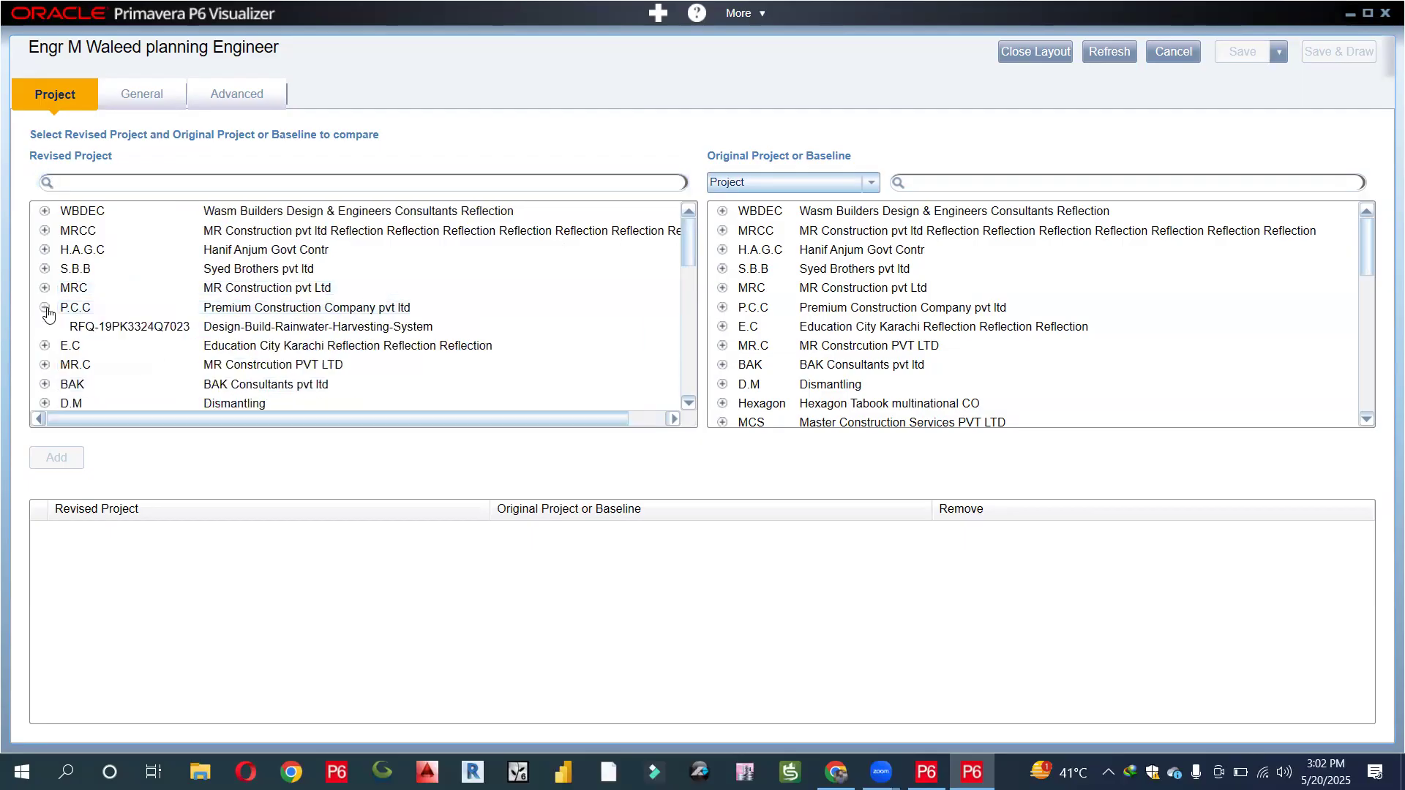
{"action": "scroll", "coordinate": [48, 314], "scroll_direction": "down", "scroll_amount": 1}
{"action": "scroll", "coordinate": [48, 314], "scroll_direction": "up", "scroll_amount": 1}
{"action": "left_click", "coordinate": [45, 308]}
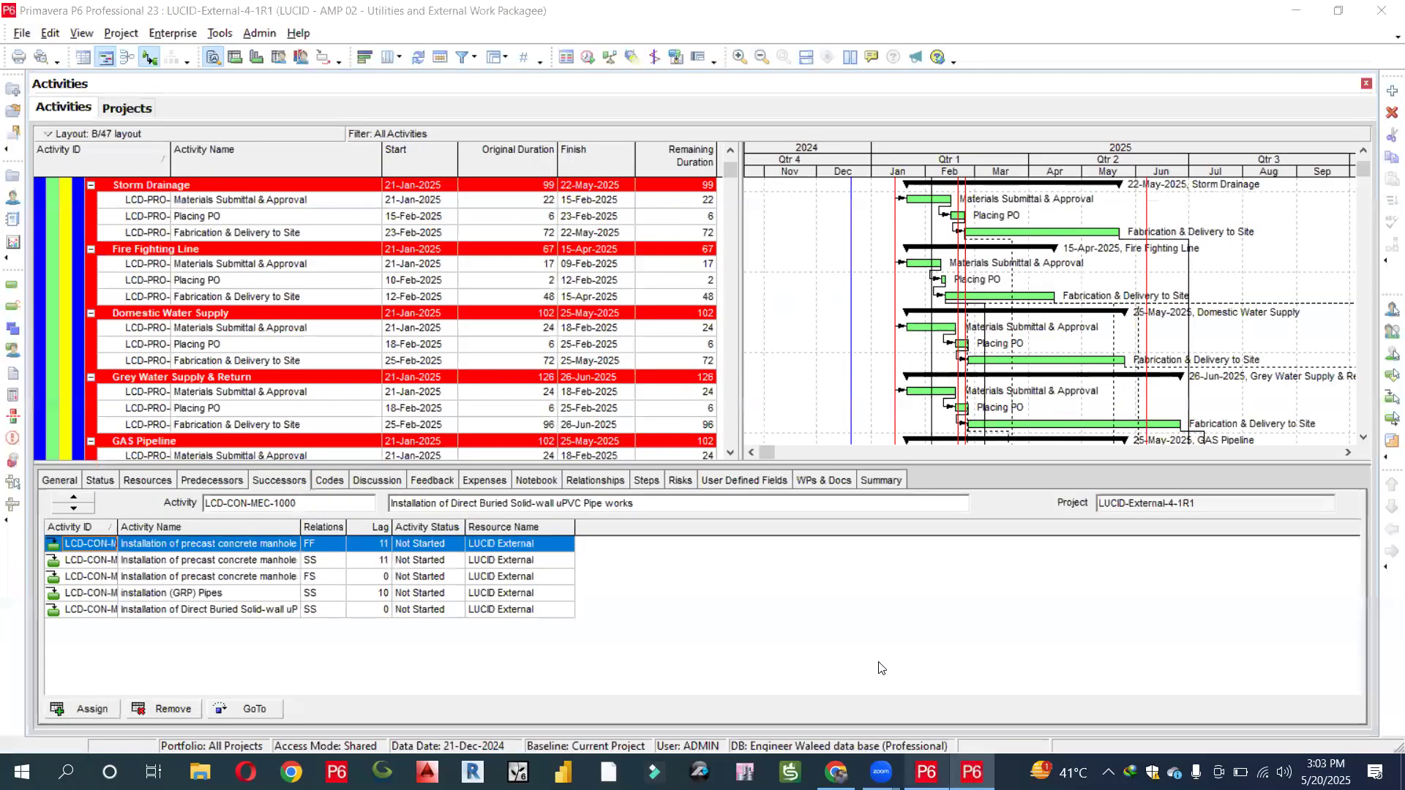
{"action": "left_click", "coordinate": [926, 772]}
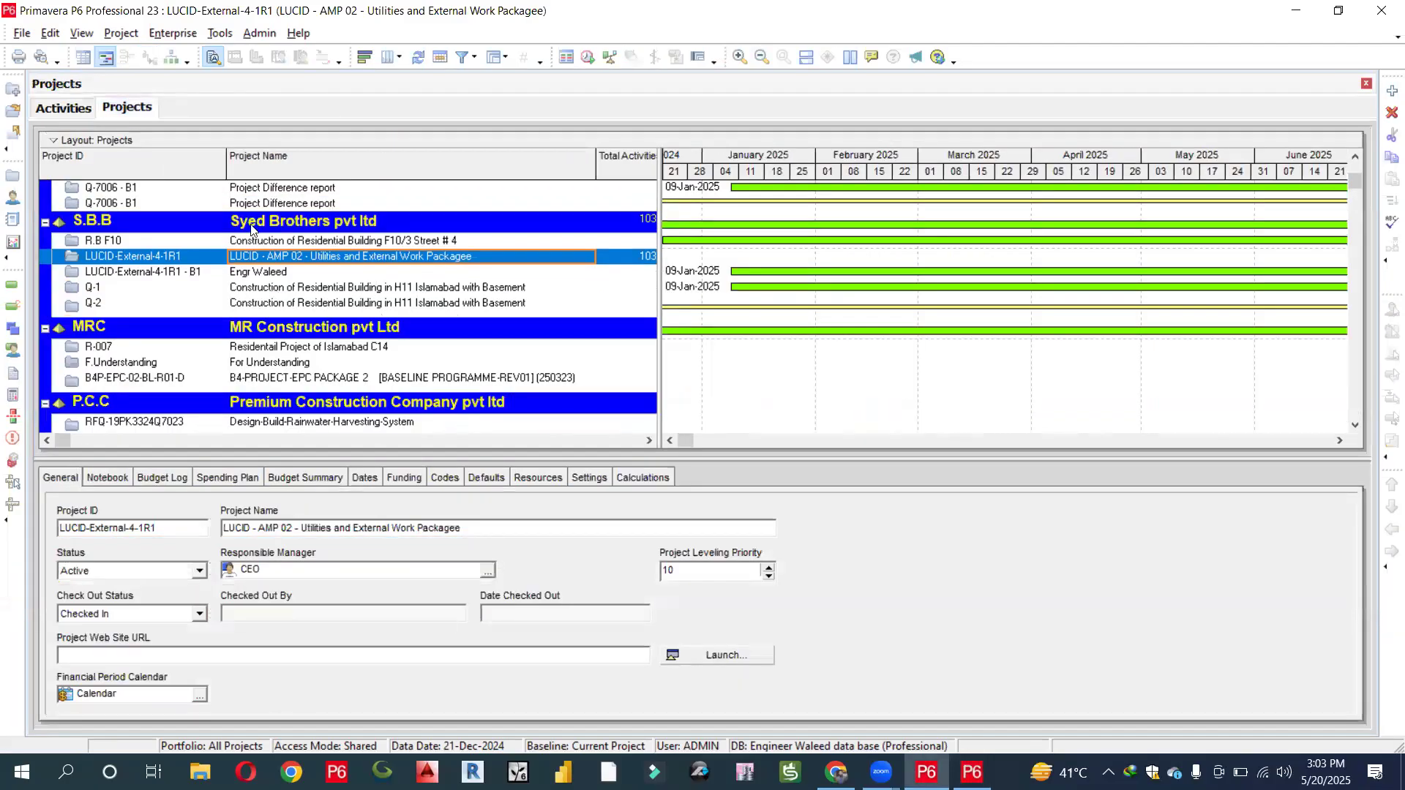
{"action": "left_click", "coordinate": [972, 772]}
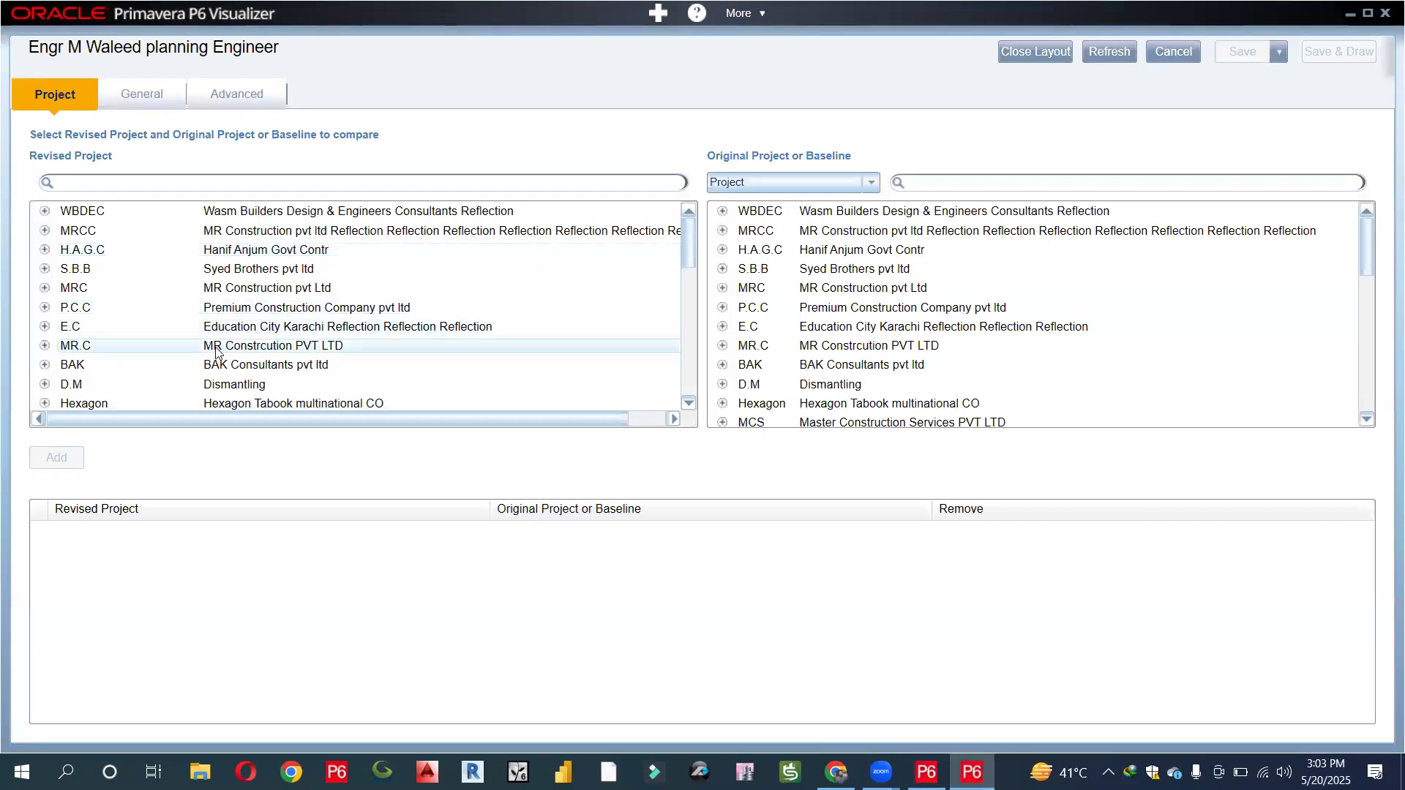
Step: Select LUCID-External-4-1R1 under Syed Brothers pvt ltd as the revised project
{"action": "left_click", "coordinate": [131, 270]}
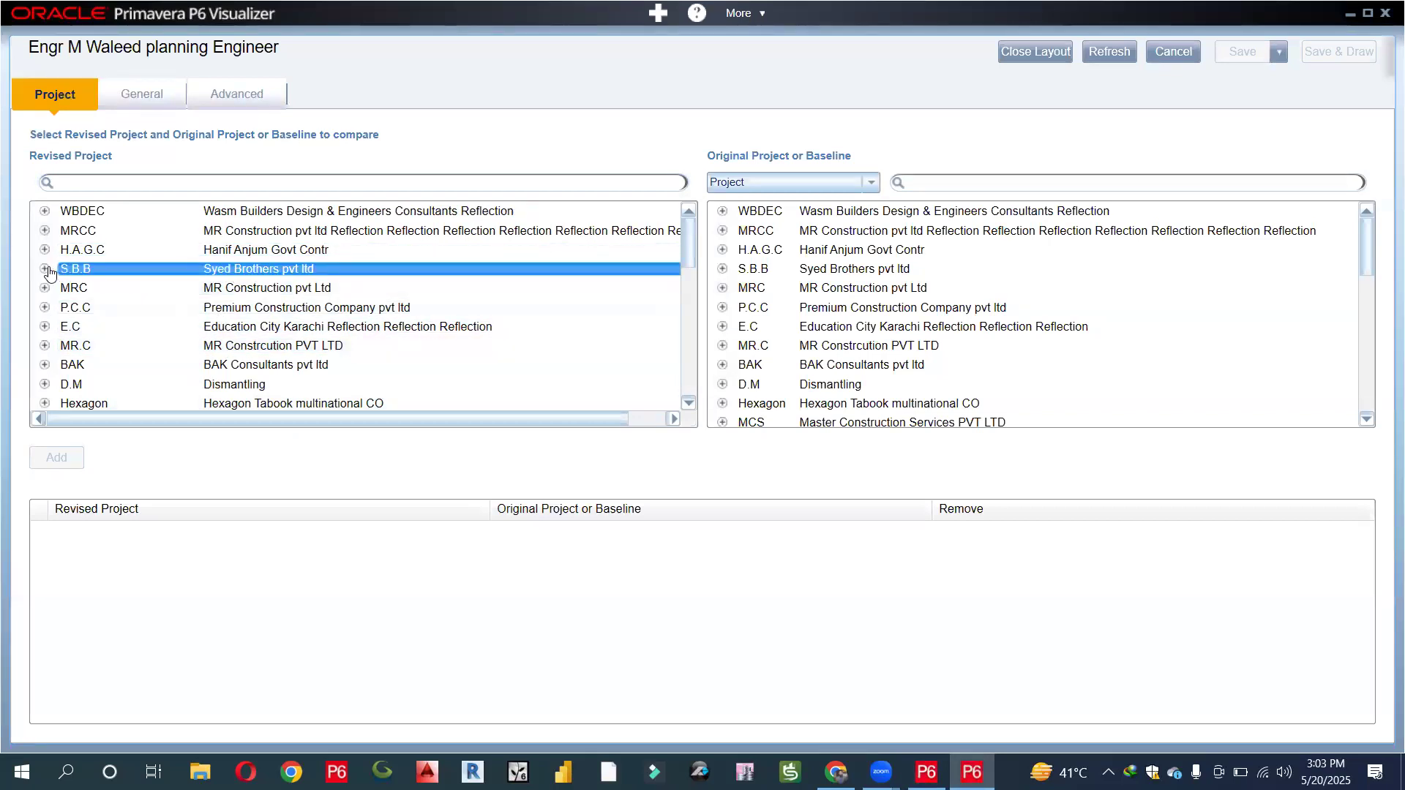
{"action": "left_click", "coordinate": [45, 269]}
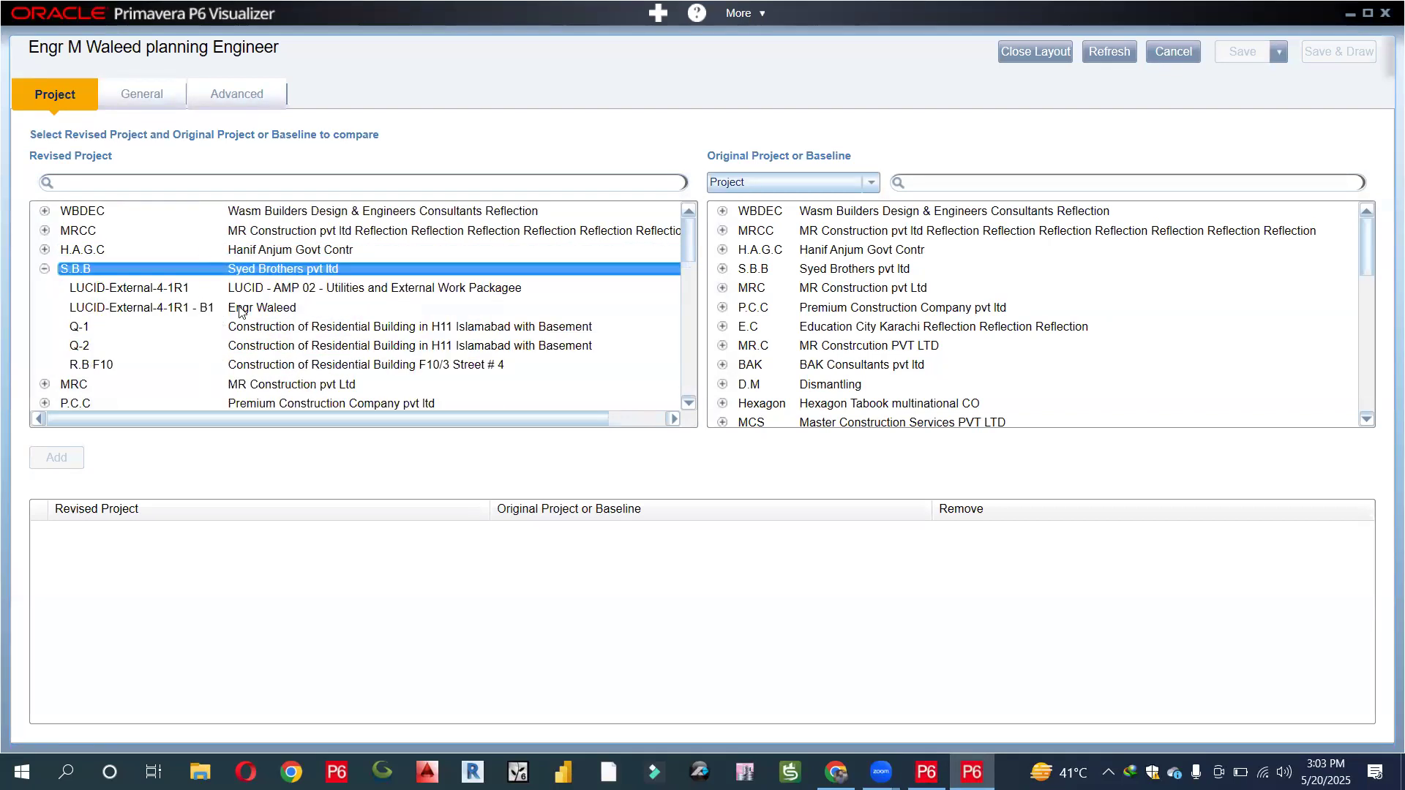
{"action": "left_click", "coordinate": [359, 290]}
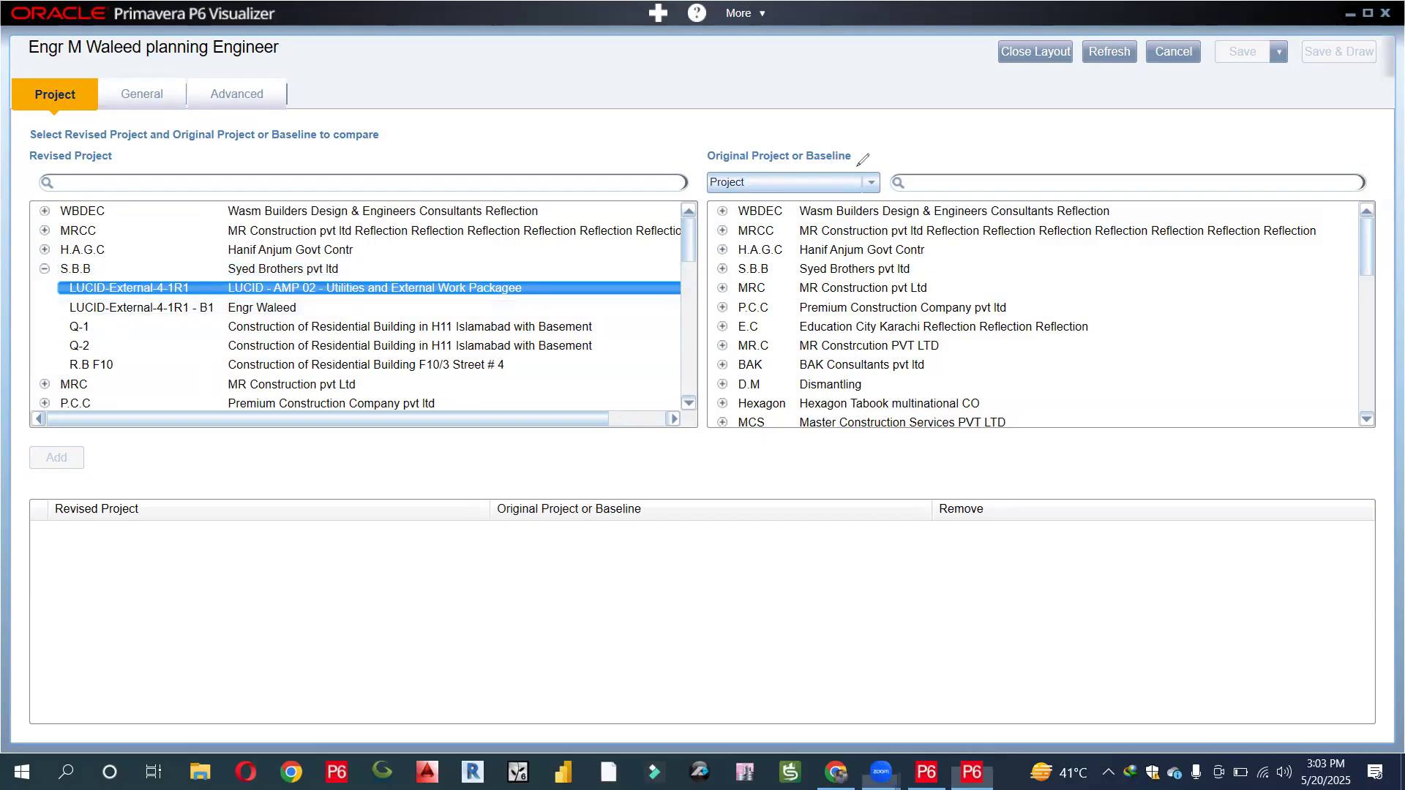
{"action": "left_click_drag", "start_coordinate": [858, 165], "coordinate": [802, 165]}
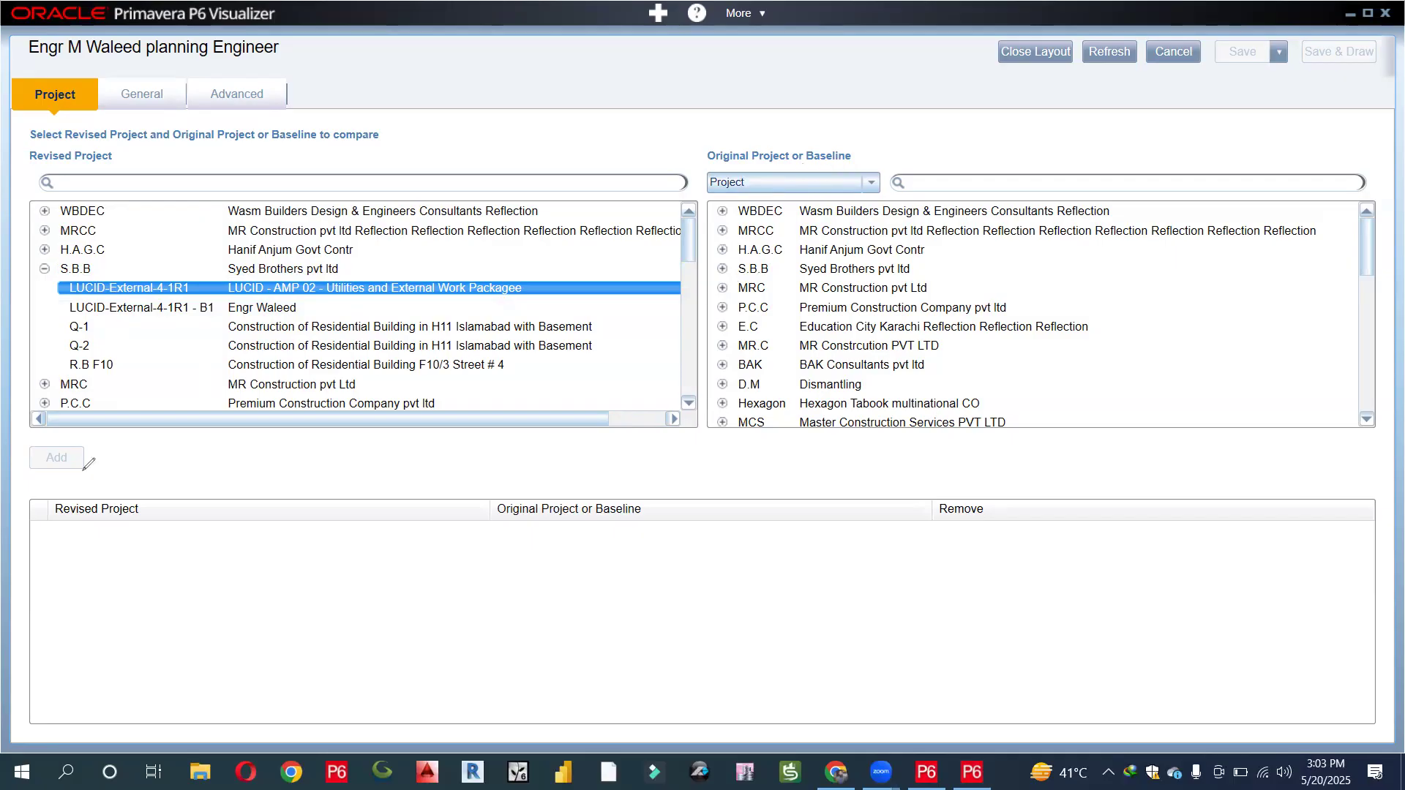
Step: Select LUCID-External-4-1R1 - B1 under Syed Brothers pvt ltd as the original project and add the pair to the comparison
{"action": "left_click", "coordinate": [758, 272]}
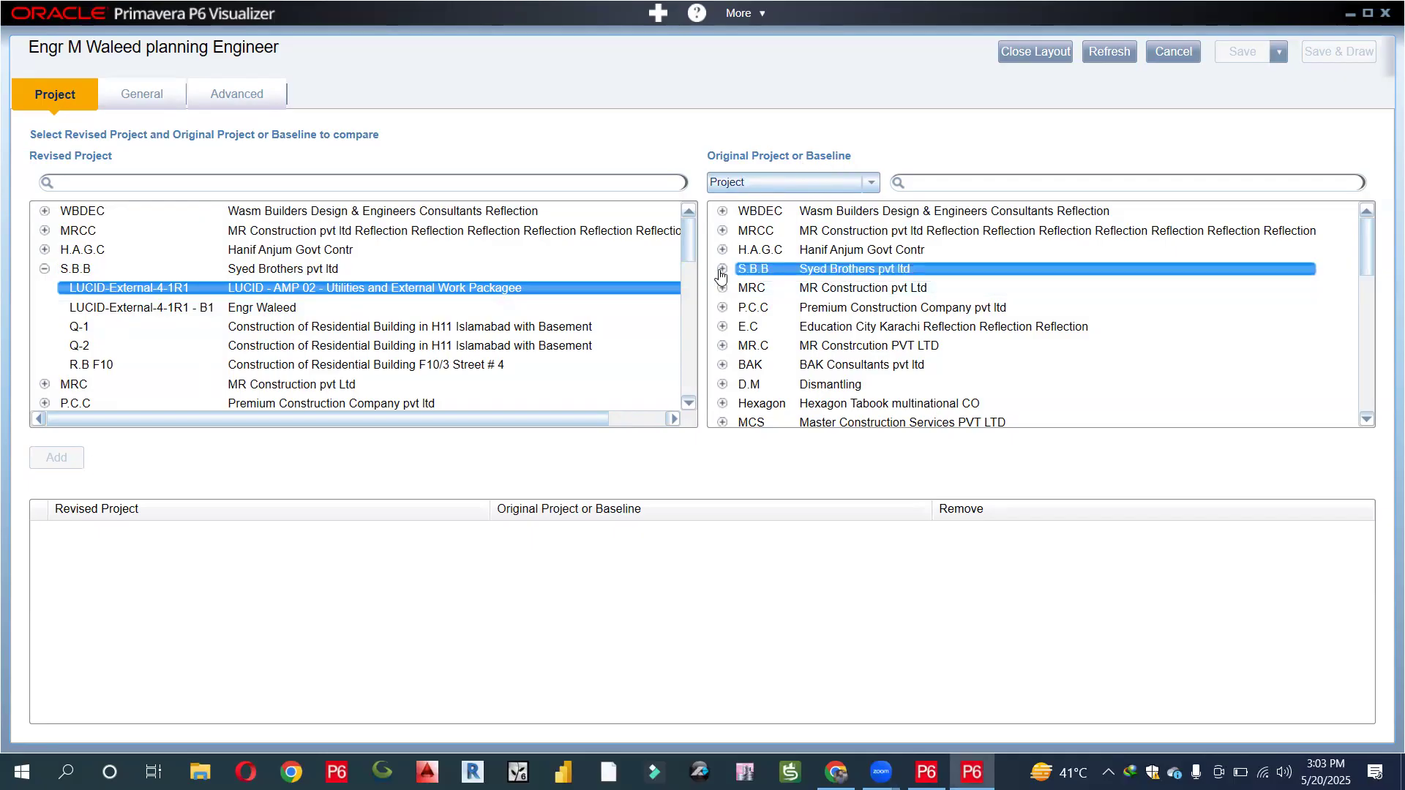
{"action": "double_click", "coordinate": [758, 272]}
{"action": "left_click", "coordinate": [942, 308]}
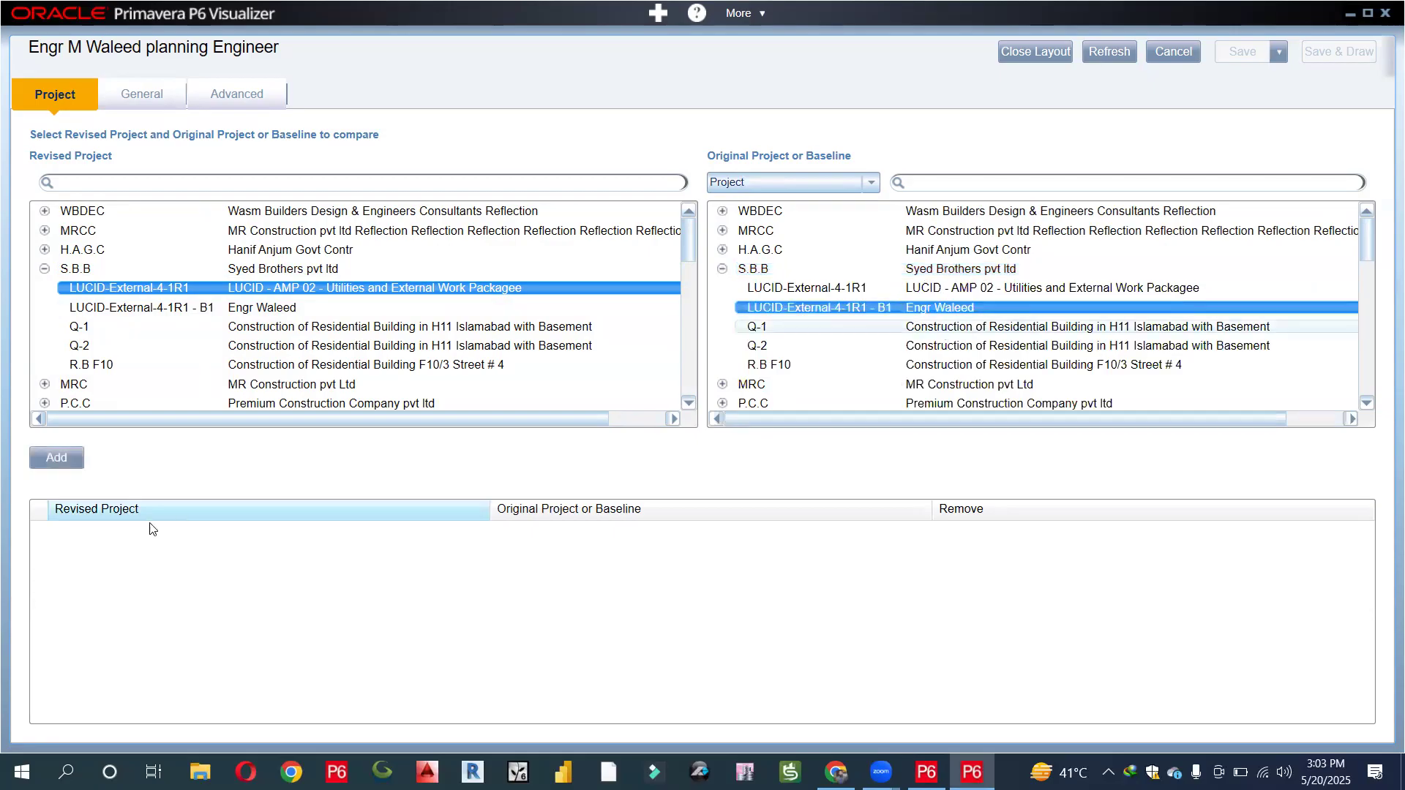
{"action": "left_click", "coordinate": [70, 458]}
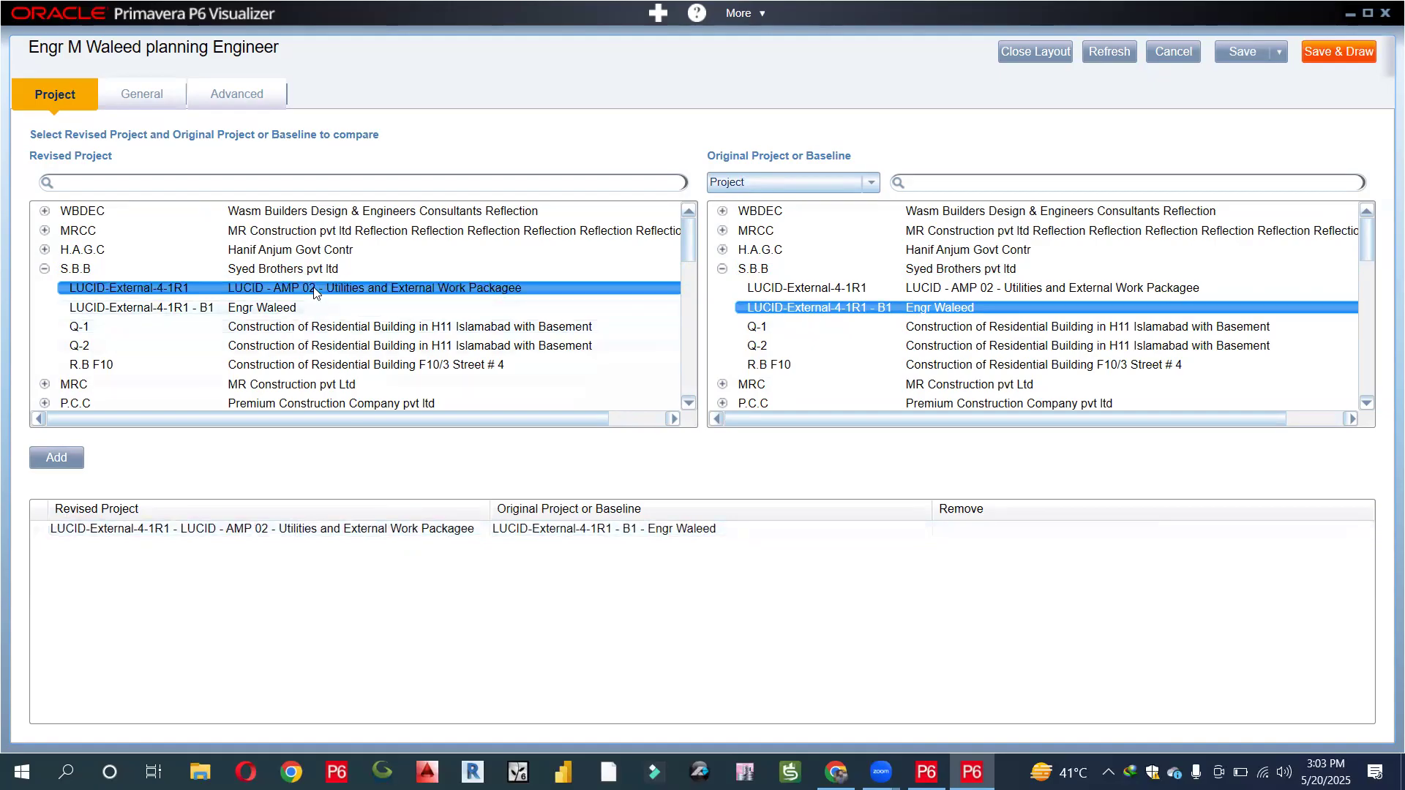
{"action": "left_click", "coordinate": [376, 530]}
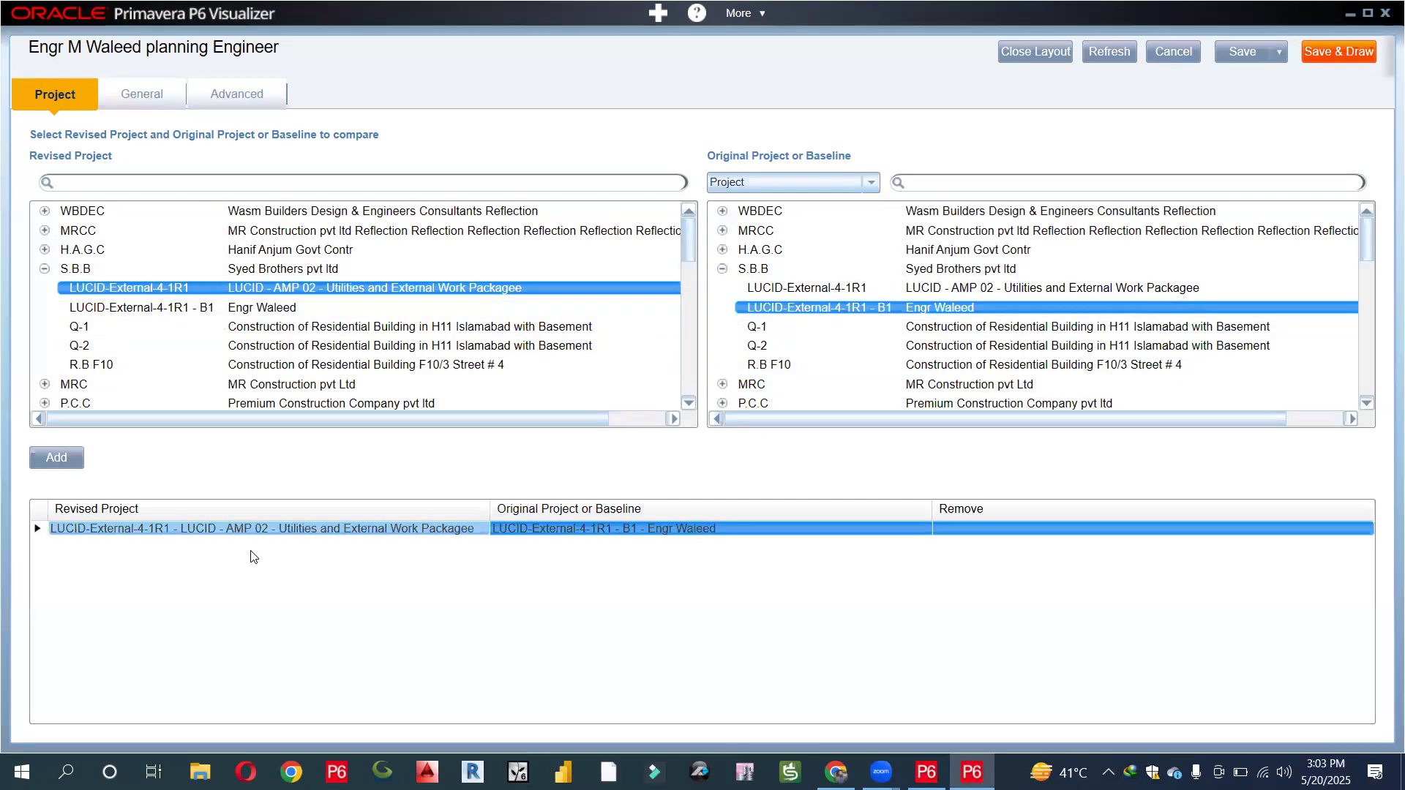
Step: Save and draw the comparison, and examine the Project Differences Report through to its closing list of sections
{"action": "left_click", "coordinate": [1354, 53]}
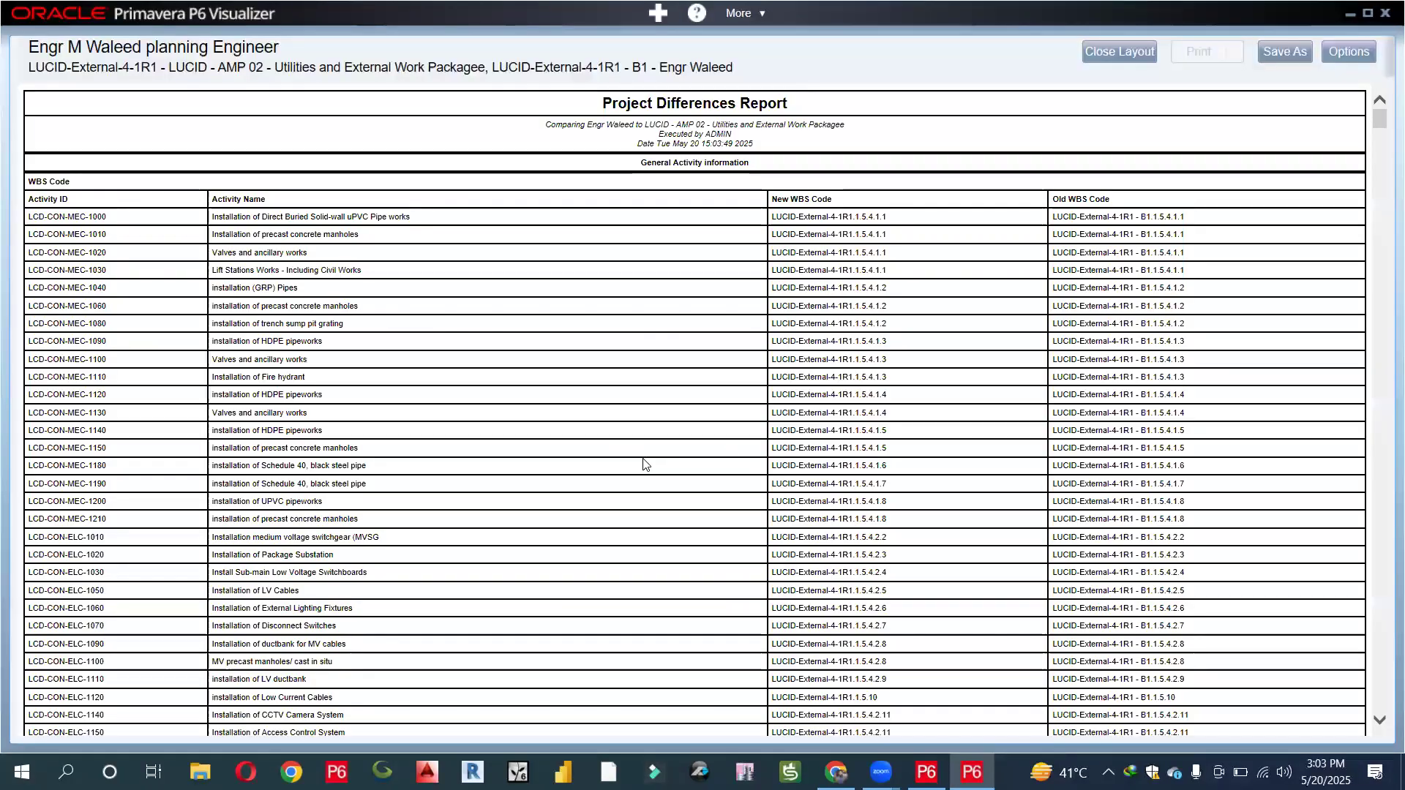
{"action": "scroll", "coordinate": [636, 463], "scroll_direction": "down", "scroll_amount": 5}
{"action": "scroll", "coordinate": [637, 458], "scroll_direction": "down", "scroll_amount": 10}
{"action": "left_click_drag", "start_coordinate": [1381, 158], "coordinate": [1382, 713]}
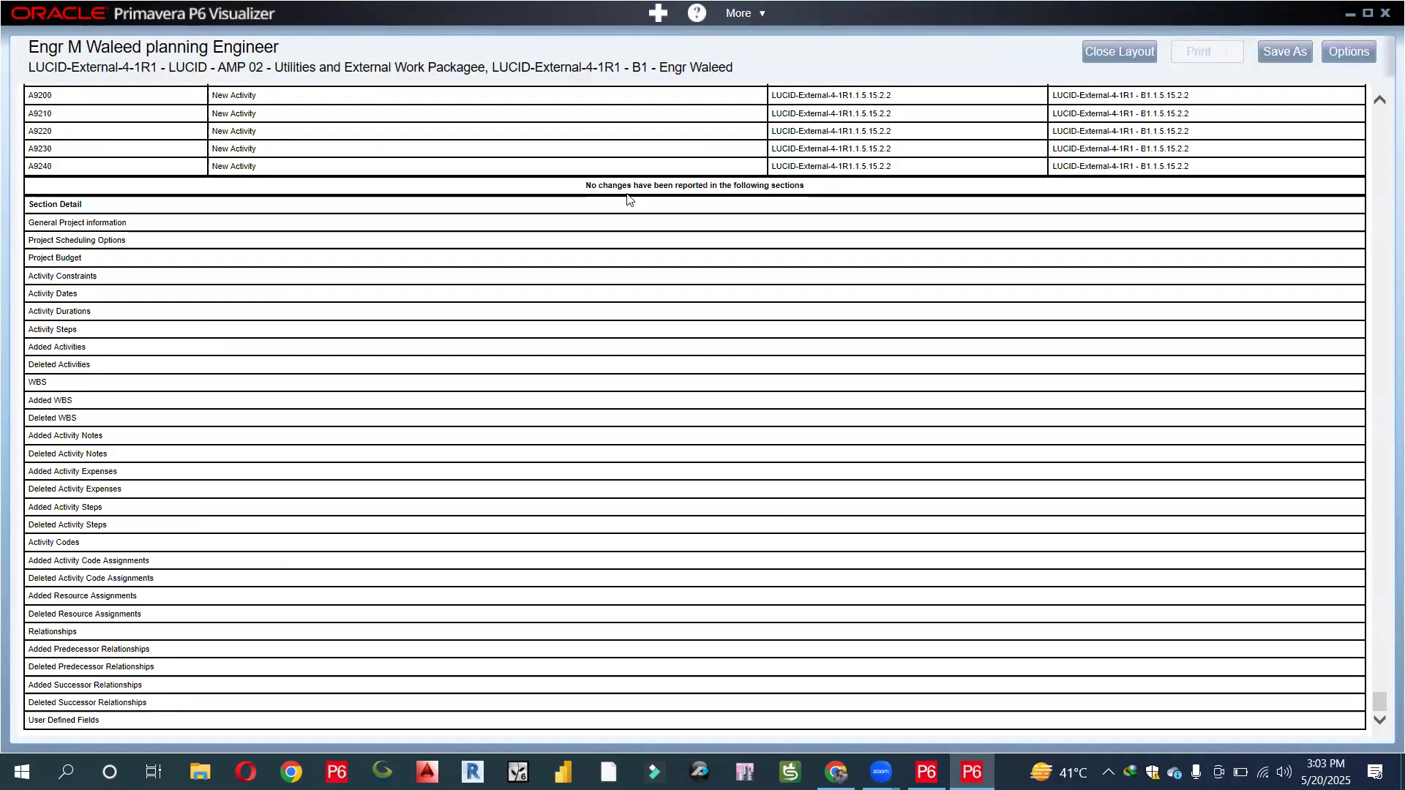
{"action": "left_click_drag", "start_coordinate": [583, 201], "coordinate": [805, 207]}
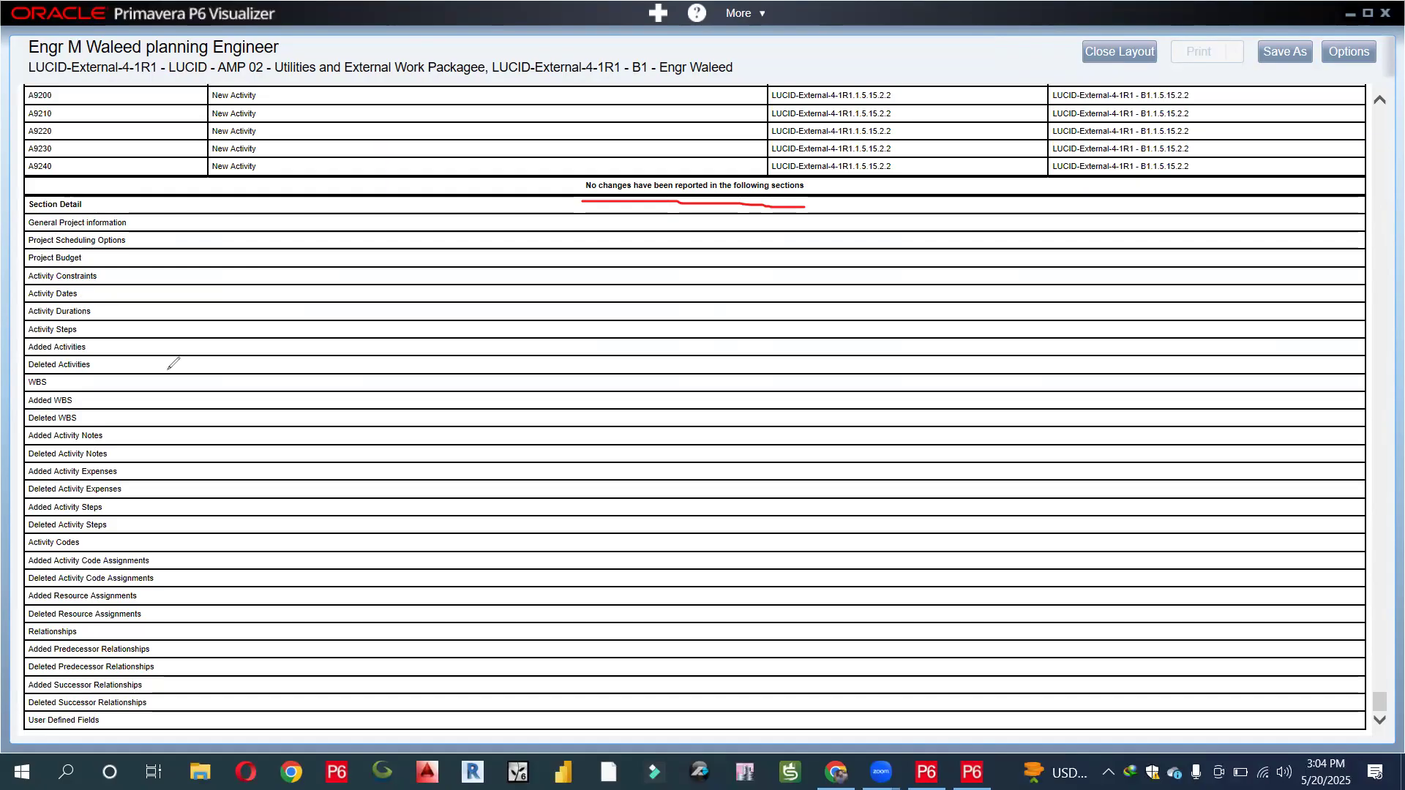
{"action": "mouse_move", "coordinate": [135, 195]}
{"action": "left_mouse_down"}
{"action": "mouse_move", "coordinate": [202, 231]}
{"action": "mouse_move", "coordinate": [227, 666]}
{"action": "mouse_move", "coordinate": [173, 725]}
{"action": "left_mouse_up"}
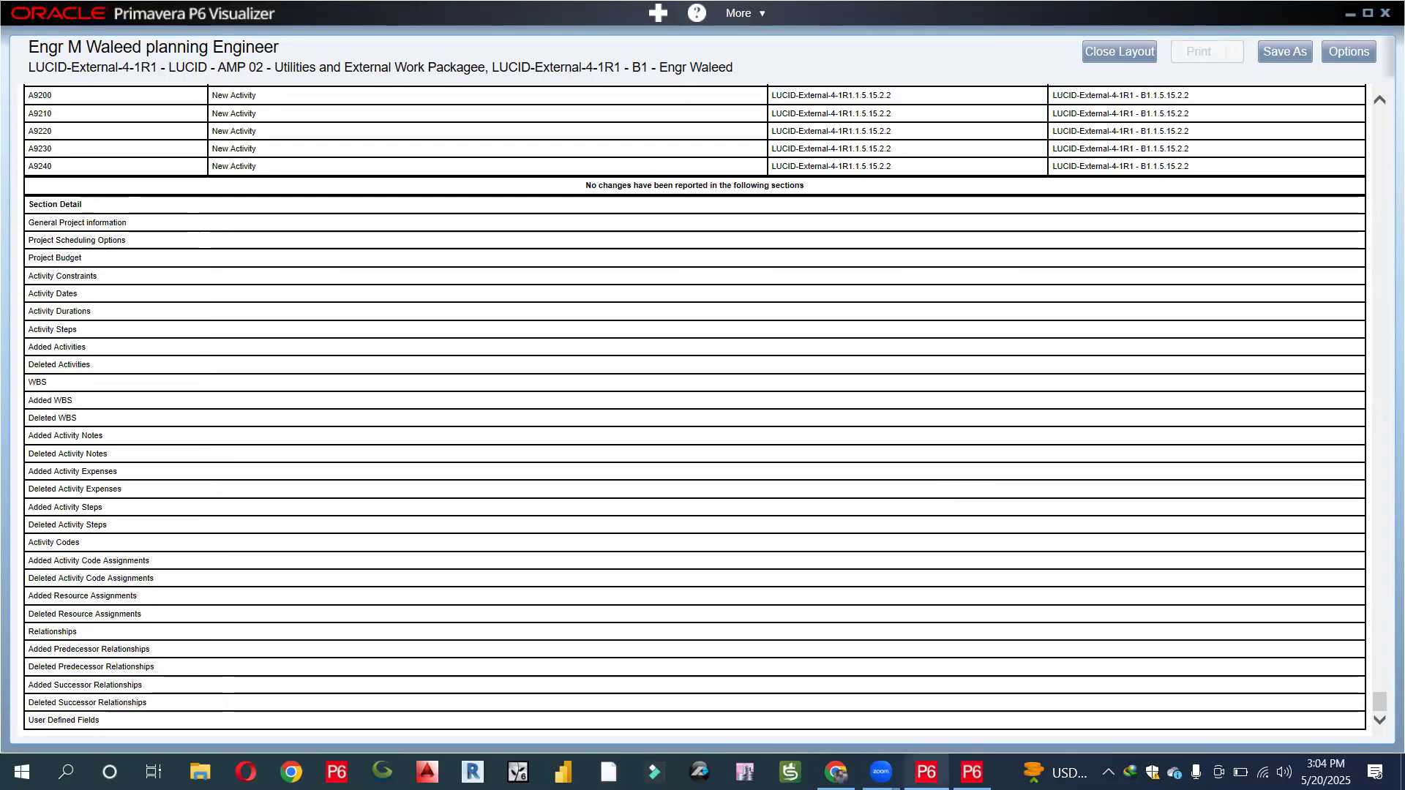
Step: In Primavera P6 Professional, remove the finish-to-start and finish-to-finish relationships between MV Ductbank's Materials Submittal & Approval and Placing PO activities
{"action": "left_click", "coordinate": [926, 772]}
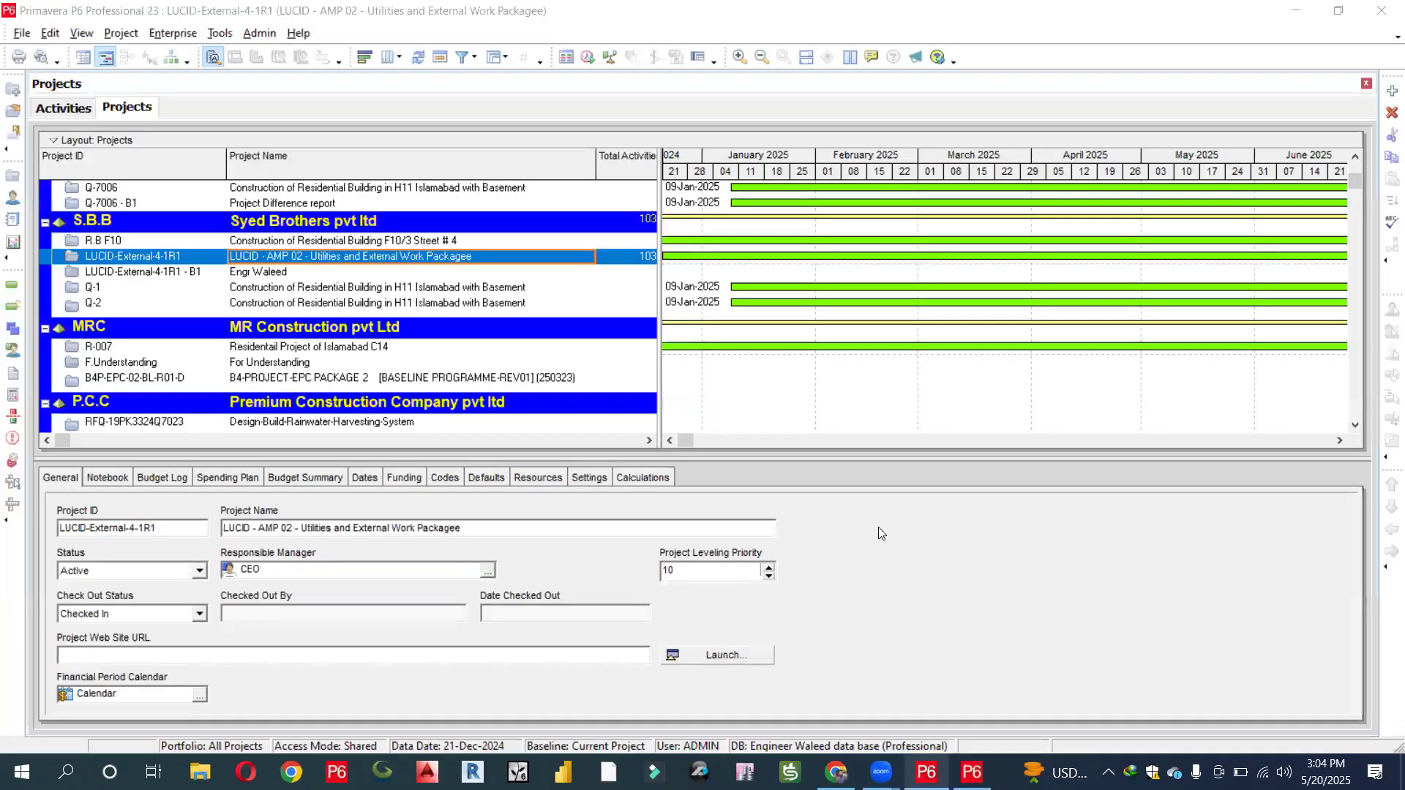
{"action": "left_click", "coordinate": [82, 109]}
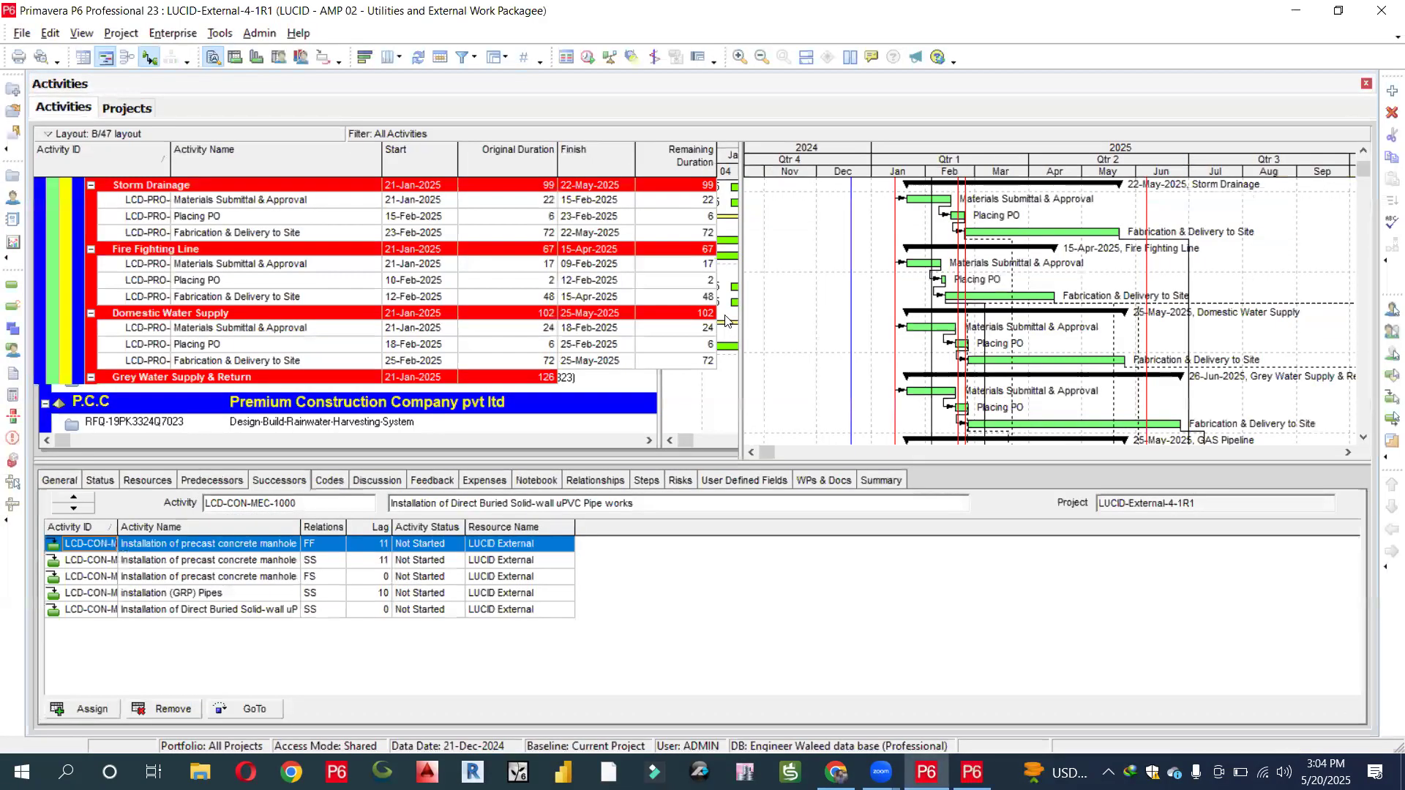
{"action": "scroll", "coordinate": [727, 320], "scroll_direction": "down", "scroll_amount": 3}
{"action": "scroll", "coordinate": [727, 321], "scroll_direction": "down", "scroll_amount": 7}
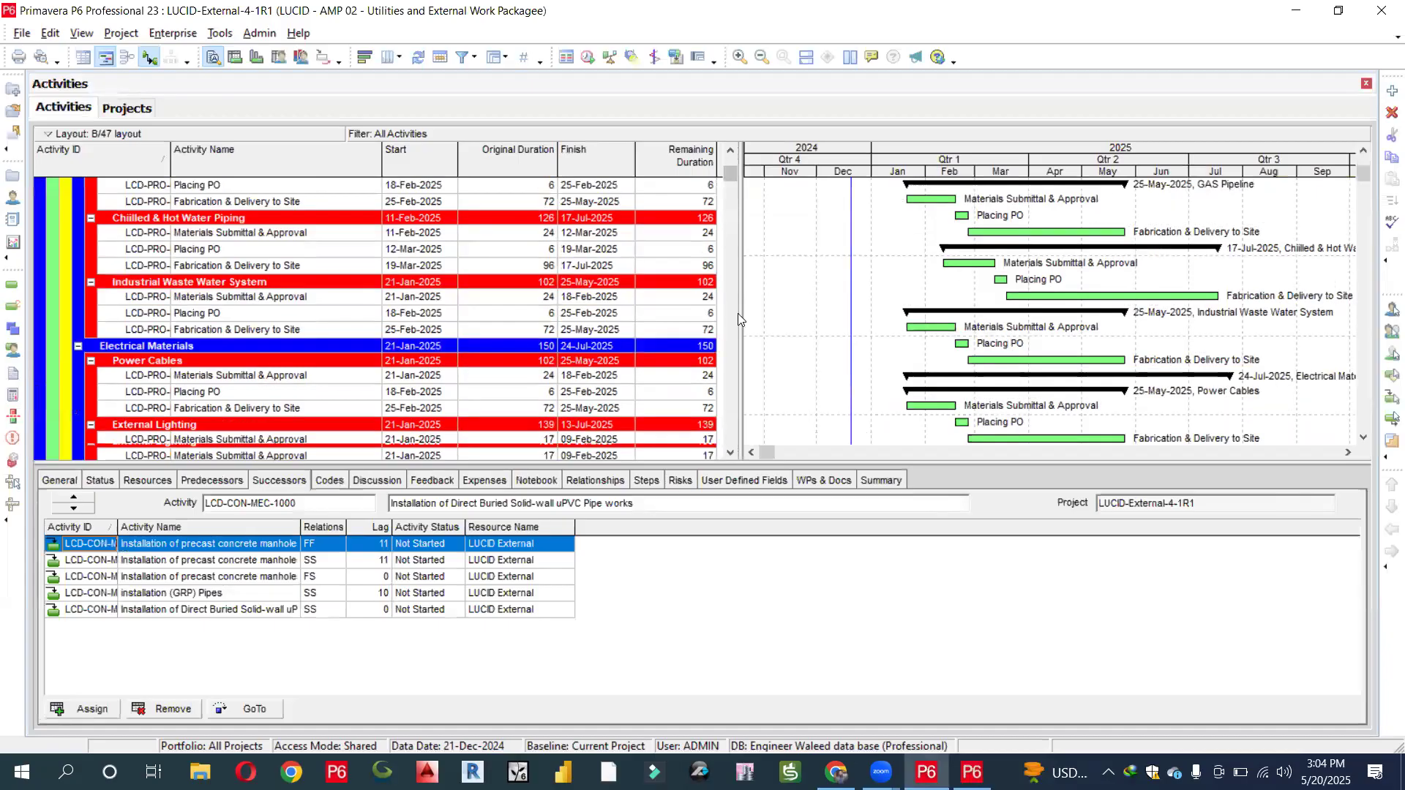
{"action": "scroll", "coordinate": [890, 389], "scroll_direction": "down", "scroll_amount": 2}
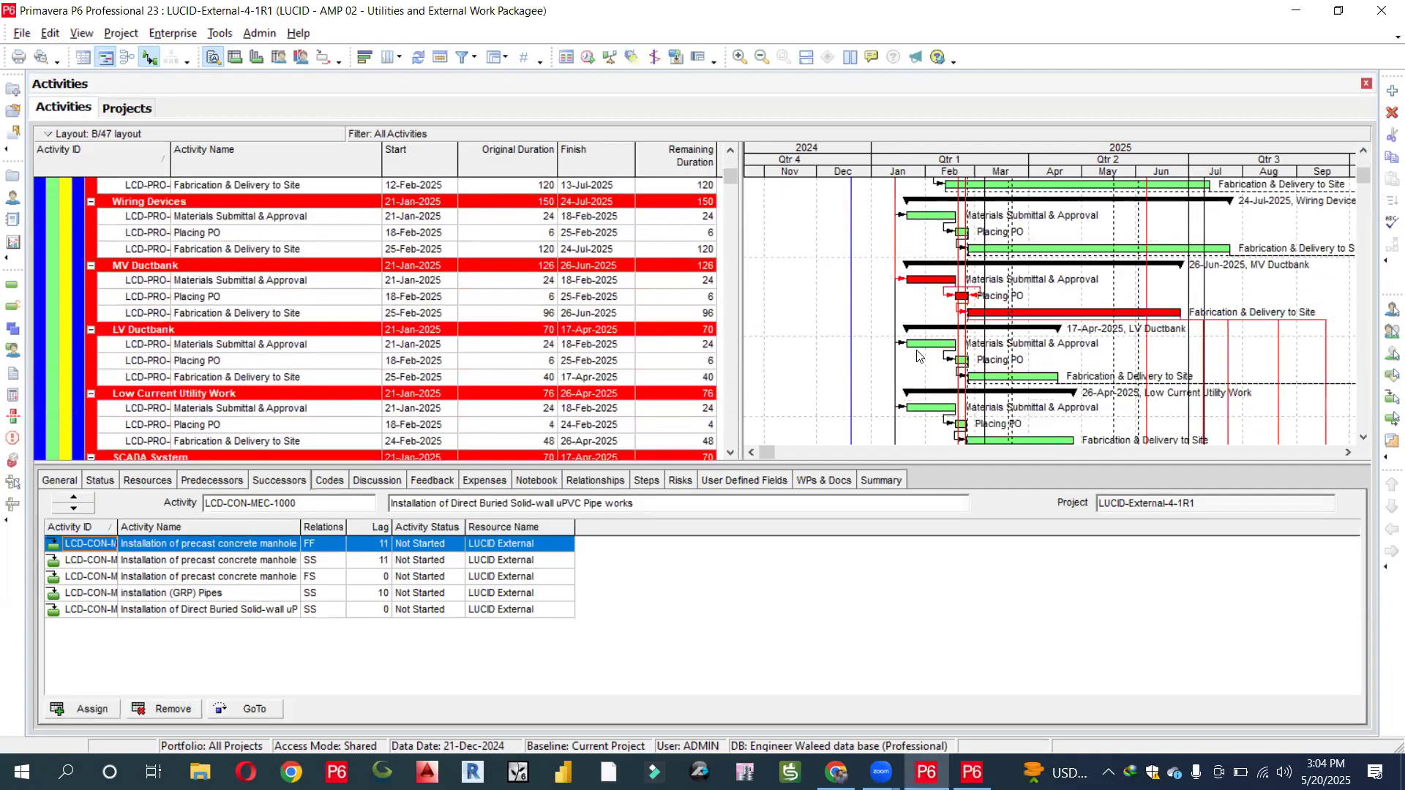
{"action": "left_click", "coordinate": [944, 297]}
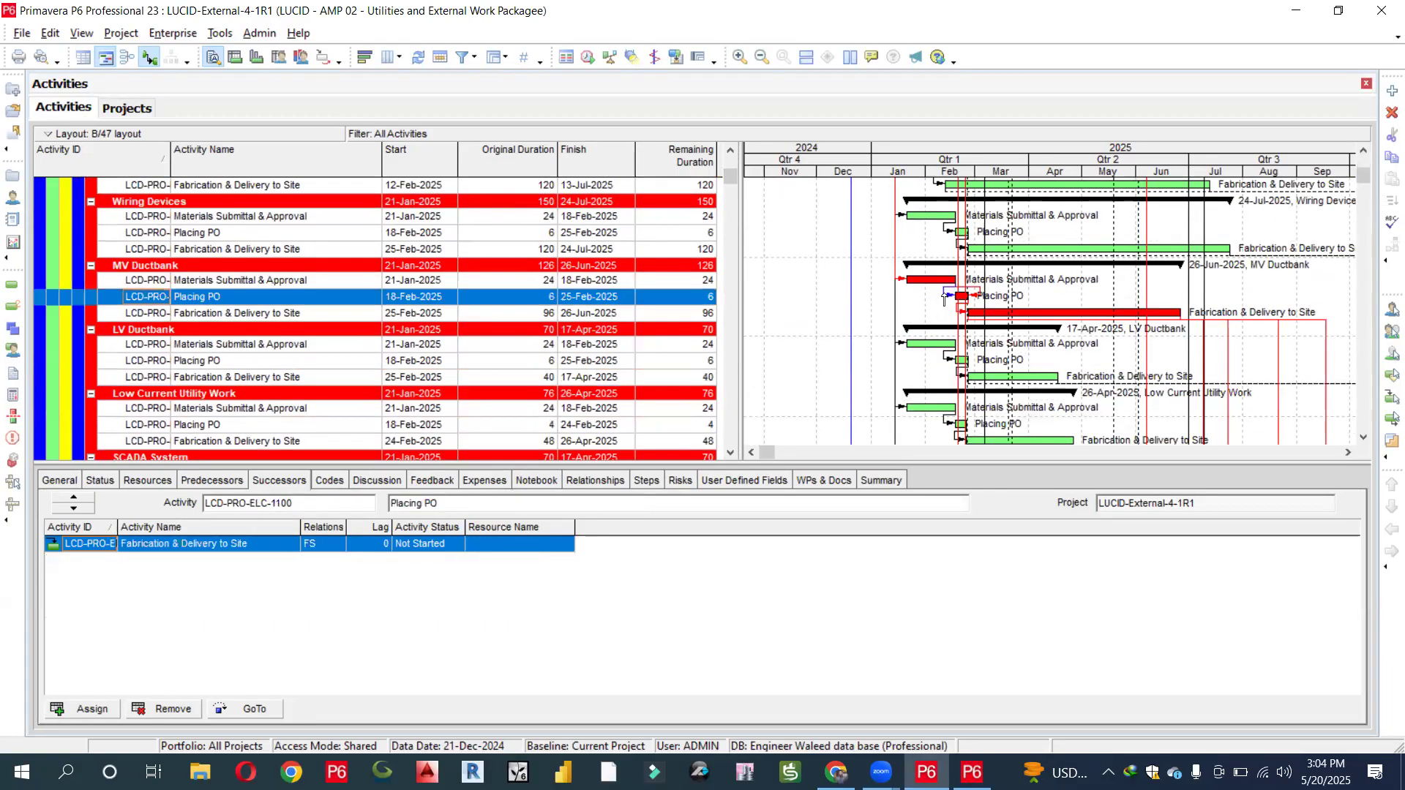
{"action": "key", "text": "Delete"}
{"action": "key", "text": "Return"}
{"action": "left_click", "coordinate": [975, 294]}
{"action": "key", "text": "Delete"}
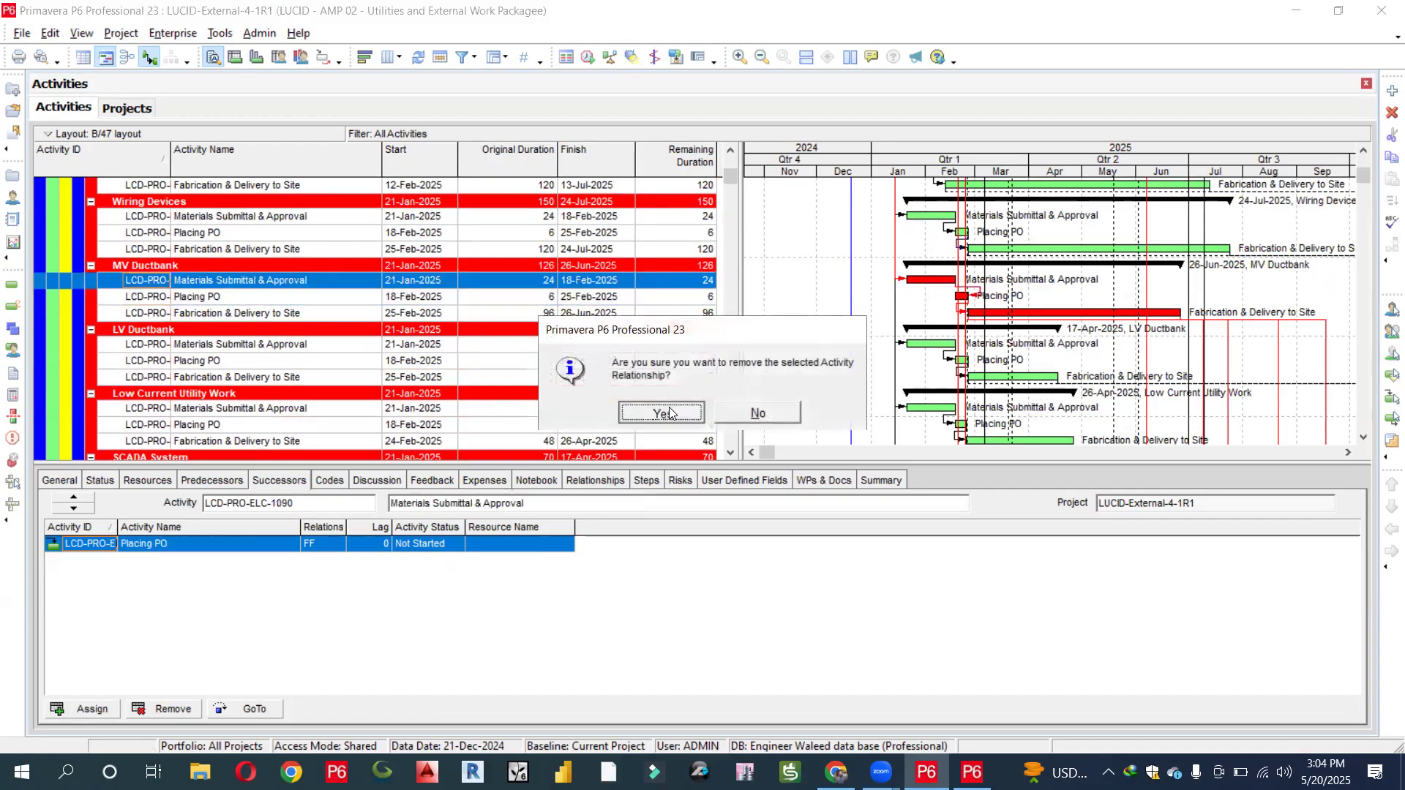
{"action": "key", "text": "Return"}
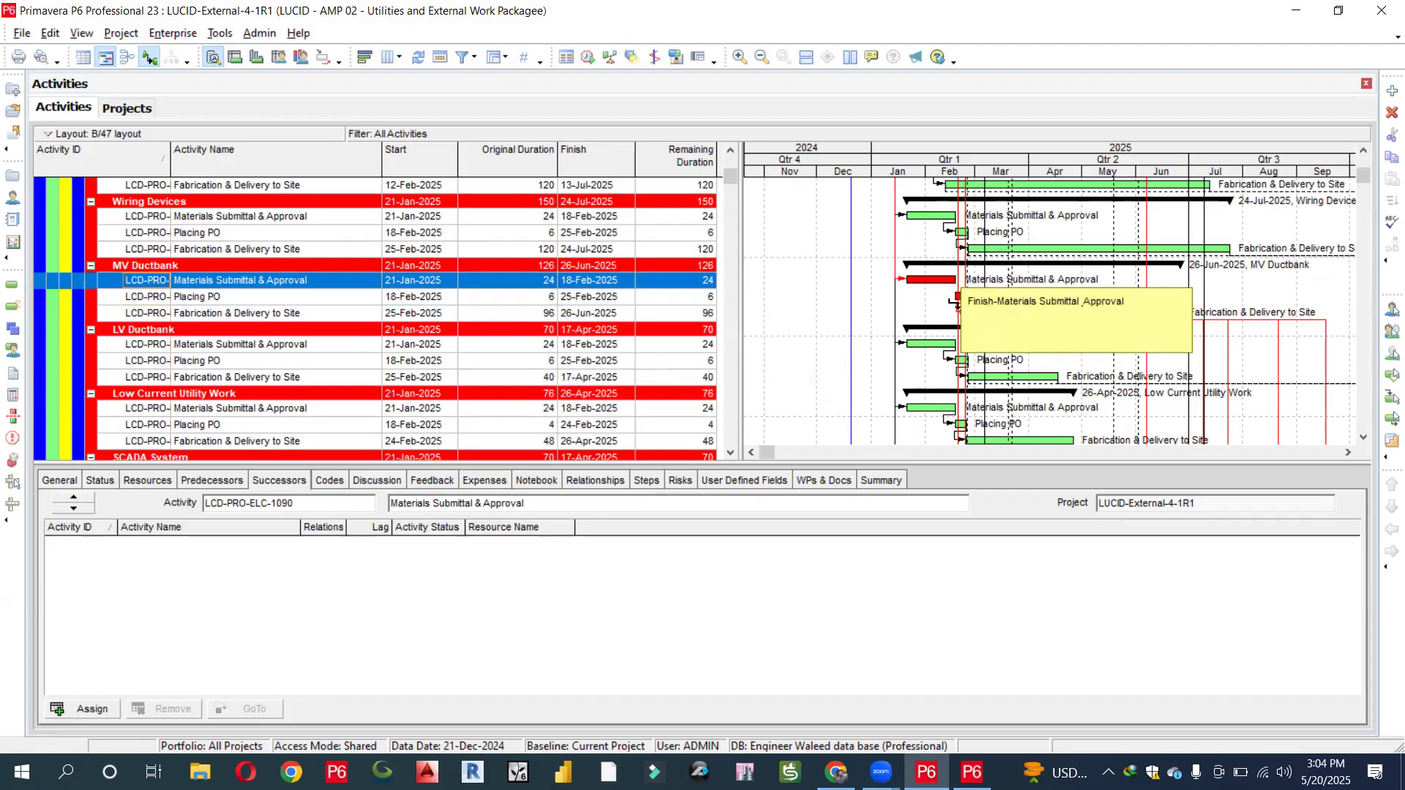
{"action": "mouse_move", "coordinate": [968, 300]}
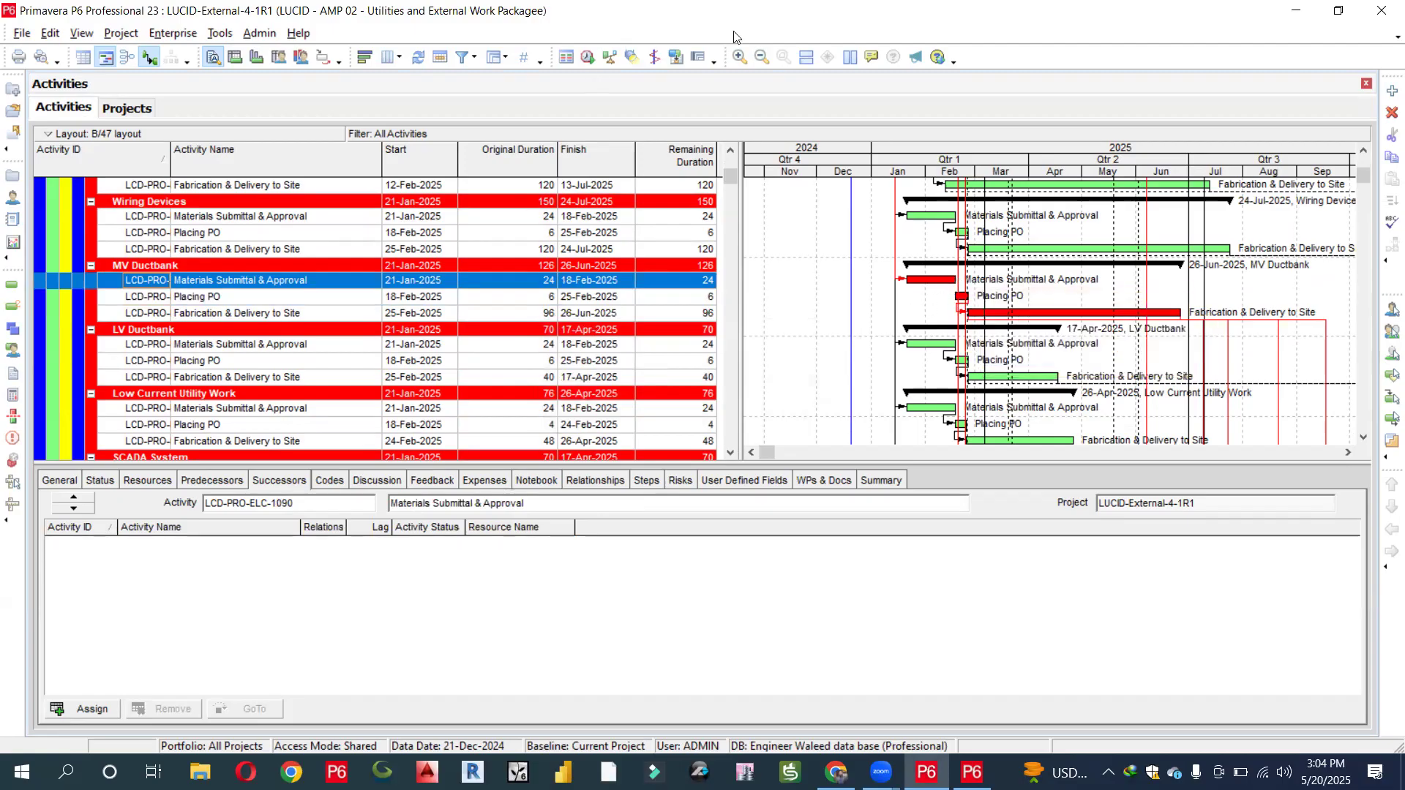
{"action": "left_click", "coordinate": [80, 501]}
{"action": "mouse_move", "coordinate": [904, 539]}
{"action": "left_mouse_down"}
{"action": "mouse_move", "coordinate": [908, 552]}
{"action": "mouse_move", "coordinate": [975, 552]}
{"action": "mouse_move", "coordinate": [905, 552]}
{"action": "left_mouse_up"}
{"action": "mouse_move", "coordinate": [1025, 539]}
{"action": "left_mouse_down"}
{"action": "mouse_move", "coordinate": [1051, 596]}
{"action": "mouse_move", "coordinate": [1161, 604]}
{"action": "mouse_move", "coordinate": [1193, 587]}
{"action": "mouse_move", "coordinate": [1134, 650]}
{"action": "mouse_move", "coordinate": [1168, 633]}
{"action": "mouse_move", "coordinate": [1149, 669]}
{"action": "mouse_move", "coordinate": [1134, 669]}
{"action": "left_mouse_up"}
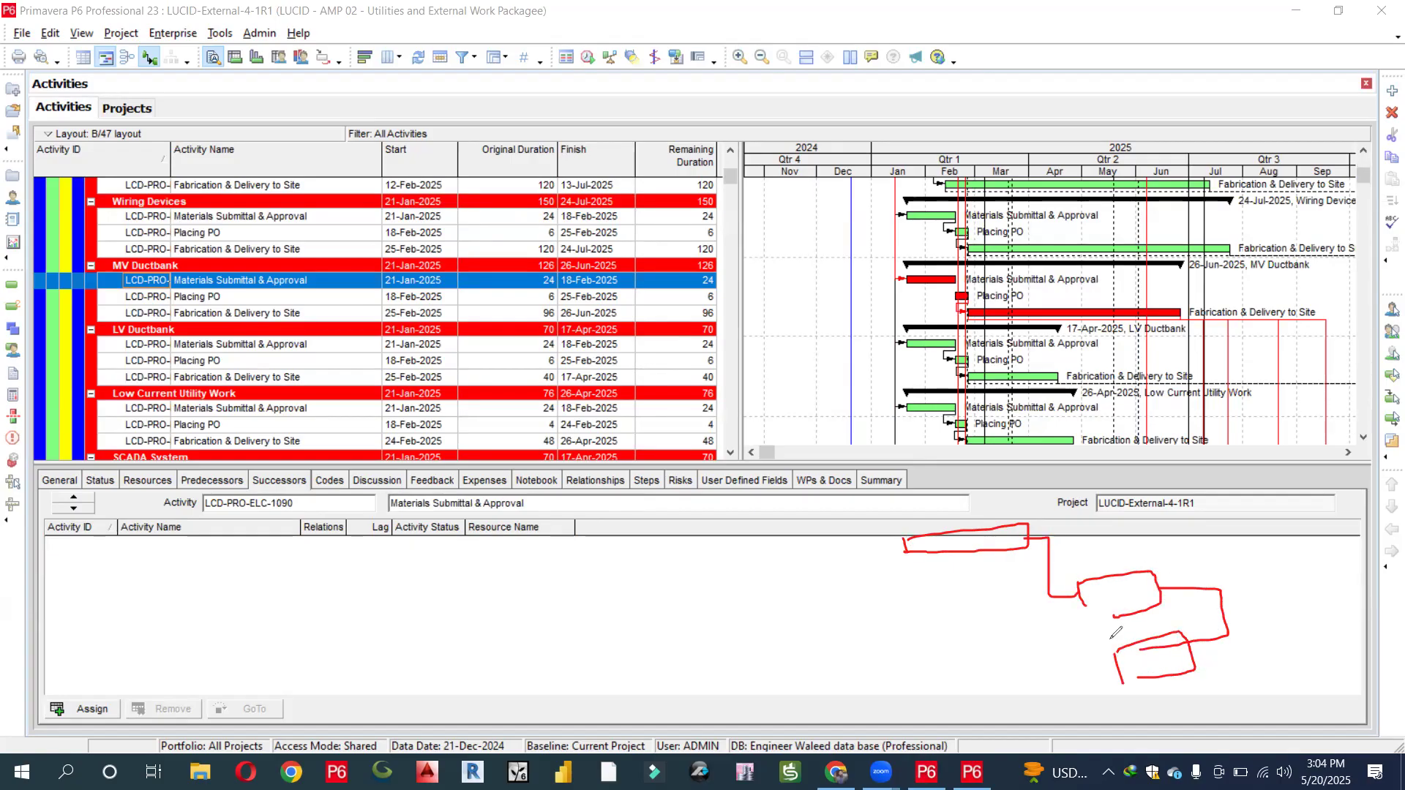
{"action": "mouse_move", "coordinate": [1086, 606]}
{"action": "left_mouse_down"}
{"action": "mouse_move", "coordinate": [1060, 636]}
{"action": "mouse_move", "coordinate": [1098, 691]}
{"action": "left_mouse_up"}
{"action": "mouse_move", "coordinate": [1263, 575]}
{"action": "left_mouse_down"}
{"action": "mouse_move", "coordinate": [1342, 540]}
{"action": "mouse_move", "coordinate": [1355, 559]}
{"action": "left_mouse_up"}
{"action": "left_click_drag", "start_coordinate": [1058, 643], "coordinate": [995, 646]}
{"action": "left_click_drag", "start_coordinate": [852, 665], "coordinate": [875, 644]}
{"action": "mouse_move", "coordinate": [881, 638]}
{"action": "left_mouse_down"}
{"action": "mouse_move", "coordinate": [942, 616]}
{"action": "mouse_move", "coordinate": [984, 632]}
{"action": "left_mouse_up"}
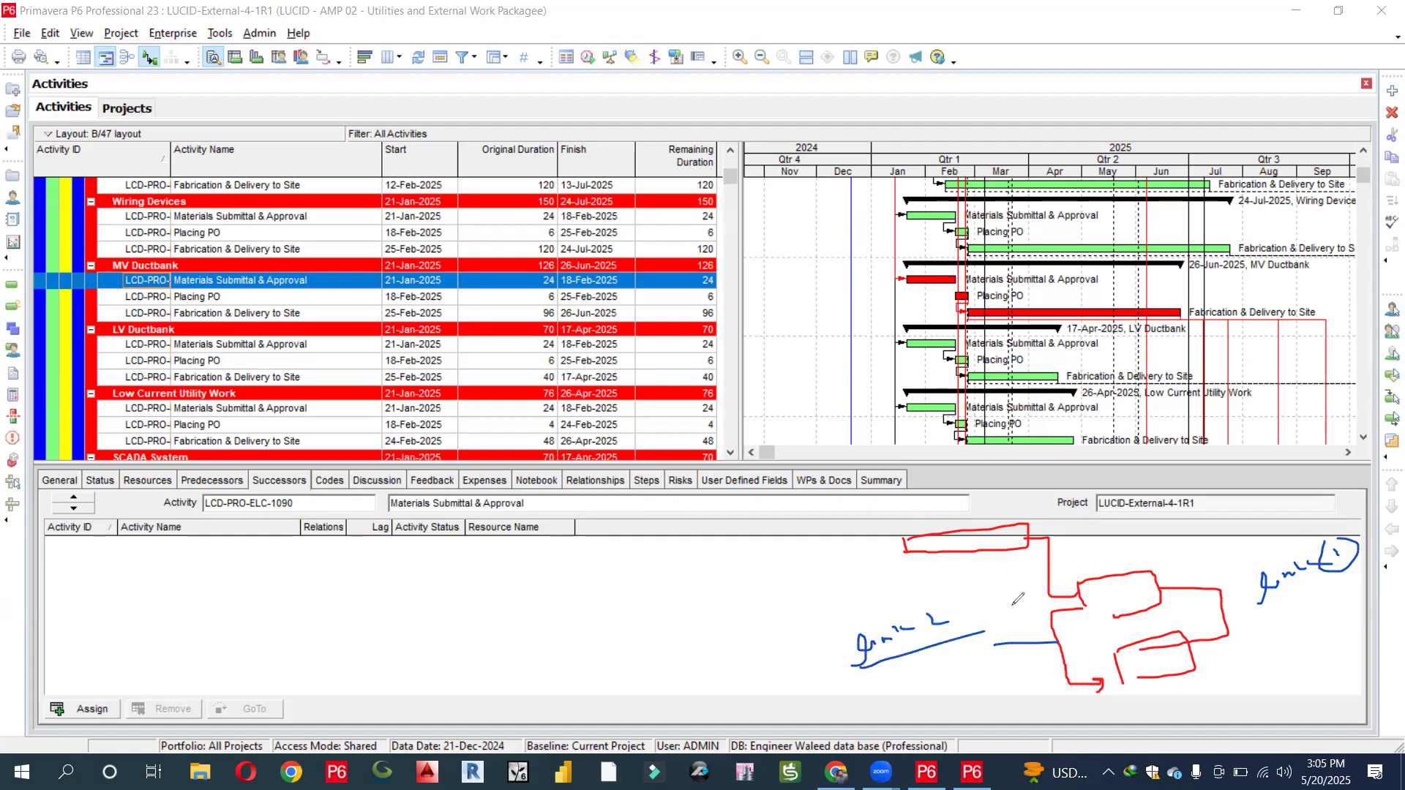
{"action": "mouse_move", "coordinate": [1088, 566]}
{"action": "left_mouse_down"}
{"action": "mouse_move", "coordinate": [1047, 586]}
{"action": "mouse_move", "coordinate": [1075, 688]}
{"action": "mouse_move", "coordinate": [1253, 623]}
{"action": "mouse_move", "coordinate": [1186, 560]}
{"action": "mouse_move", "coordinate": [1085, 561]}
{"action": "mouse_move", "coordinate": [1075, 577]}
{"action": "left_mouse_up"}
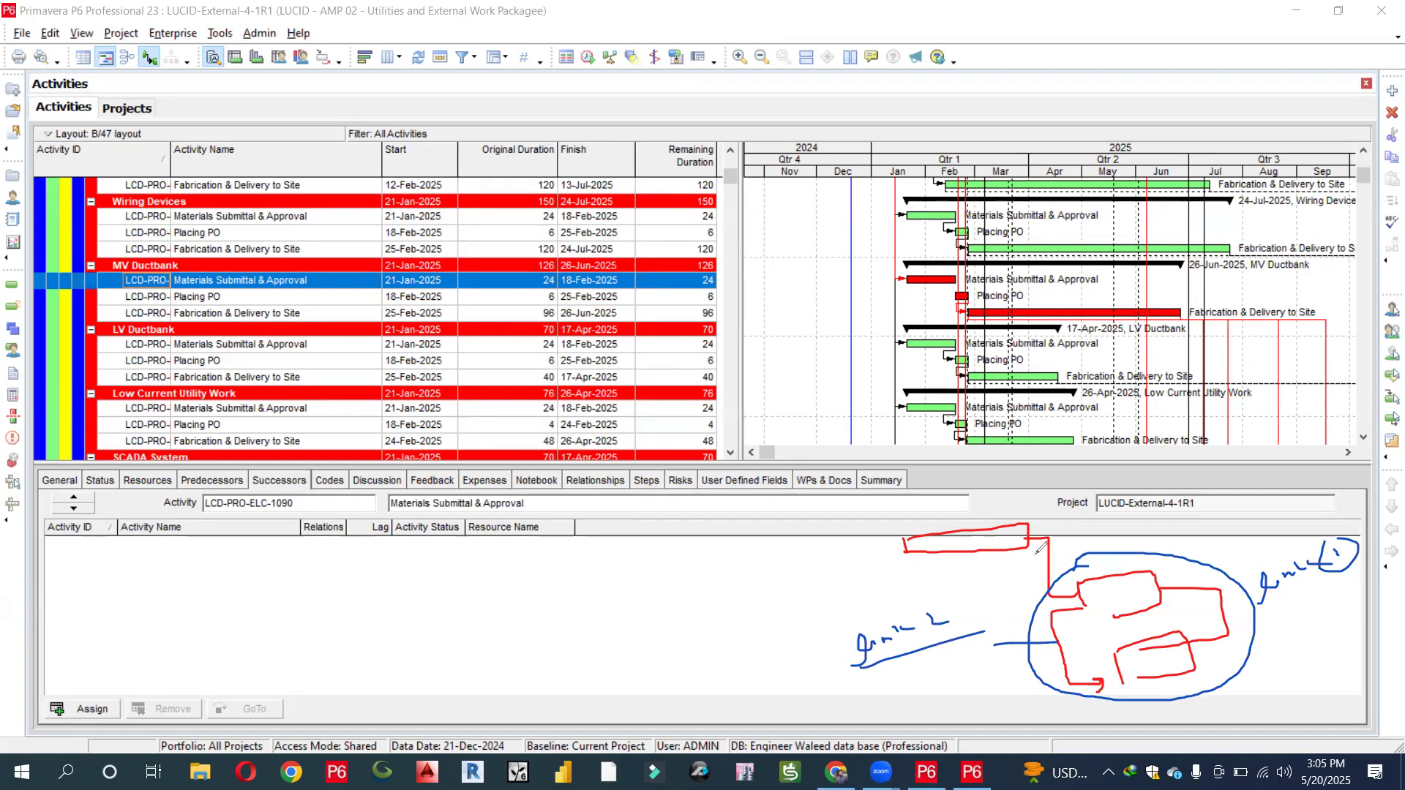
{"action": "left_click_drag", "start_coordinate": [1043, 540], "coordinate": [1052, 597]}
{"action": "mouse_move", "coordinate": [1062, 594]}
{"action": "left_mouse_down"}
{"action": "mouse_move", "coordinate": [1084, 605]}
{"action": "mouse_move", "coordinate": [1059, 620]}
{"action": "mouse_move", "coordinate": [1073, 673]}
{"action": "mouse_move", "coordinate": [1097, 684]}
{"action": "mouse_move", "coordinate": [1232, 637]}
{"action": "mouse_move", "coordinate": [1175, 503]}
{"action": "mouse_move", "coordinate": [1043, 523]}
{"action": "mouse_move", "coordinate": [1046, 556]}
{"action": "mouse_move", "coordinate": [956, 475]}
{"action": "left_mouse_up"}
{"action": "left_click_drag", "start_coordinate": [842, 472], "coordinate": [648, 574]}
{"action": "mouse_move", "coordinate": [556, 569]}
{"action": "left_mouse_down"}
{"action": "mouse_move", "coordinate": [563, 599]}
{"action": "mouse_move", "coordinate": [614, 568]}
{"action": "left_mouse_up"}
{"action": "left_click_drag", "start_coordinate": [578, 622], "coordinate": [673, 589]}
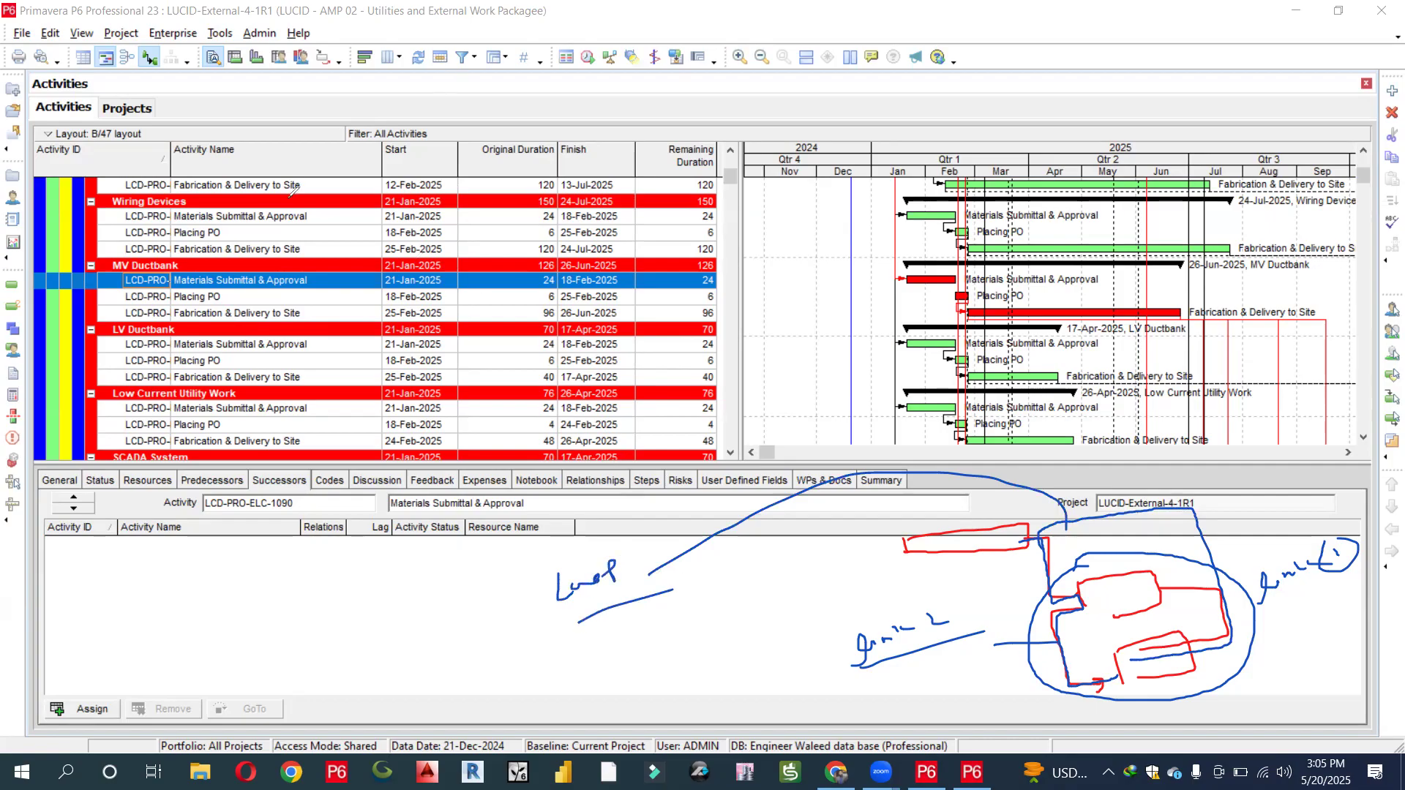
{"action": "mouse_move", "coordinate": [309, 252]}
{"action": "left_mouse_down"}
{"action": "mouse_move", "coordinate": [663, 145]}
{"action": "mouse_move", "coordinate": [666, 229]}
{"action": "mouse_move", "coordinate": [300, 293]}
{"action": "mouse_move", "coordinate": [596, 296]}
{"action": "left_mouse_up"}
{"action": "left_click_drag", "start_coordinate": [654, 208], "coordinate": [549, 313]}
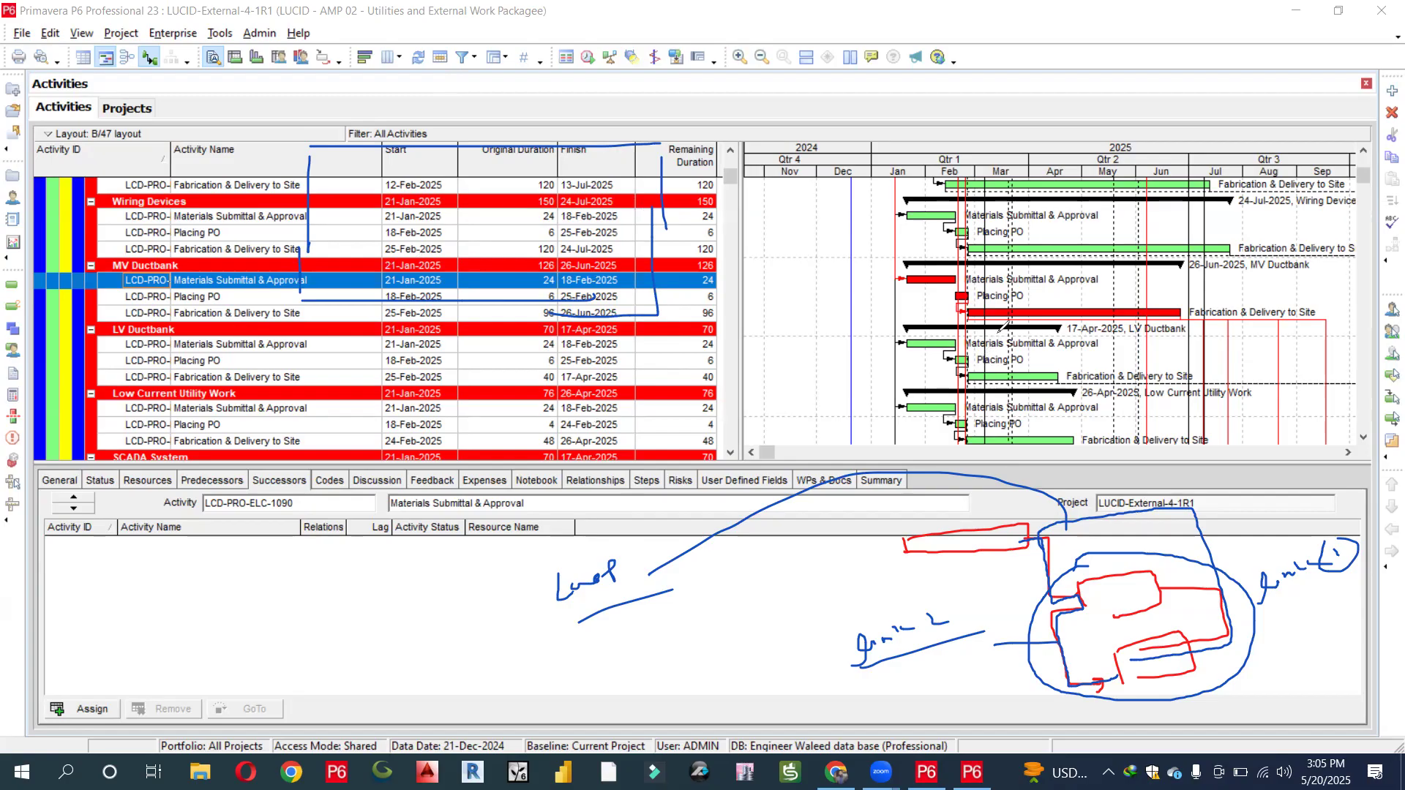
{"action": "mouse_move", "coordinate": [1027, 278]}
{"action": "left_mouse_down"}
{"action": "mouse_move", "coordinate": [1003, 270]}
{"action": "mouse_move", "coordinate": [999, 300]}
{"action": "mouse_move", "coordinate": [1032, 289]}
{"action": "mouse_move", "coordinate": [1019, 272]}
{"action": "mouse_move", "coordinate": [898, 285]}
{"action": "mouse_move", "coordinate": [300, 538]}
{"action": "mouse_move", "coordinate": [270, 569]}
{"action": "mouse_move", "coordinate": [322, 555]}
{"action": "mouse_move", "coordinate": [354, 521]}
{"action": "mouse_move", "coordinate": [414, 511]}
{"action": "left_mouse_up"}
{"action": "left_click_drag", "start_coordinate": [247, 613], "coordinate": [439, 508]}
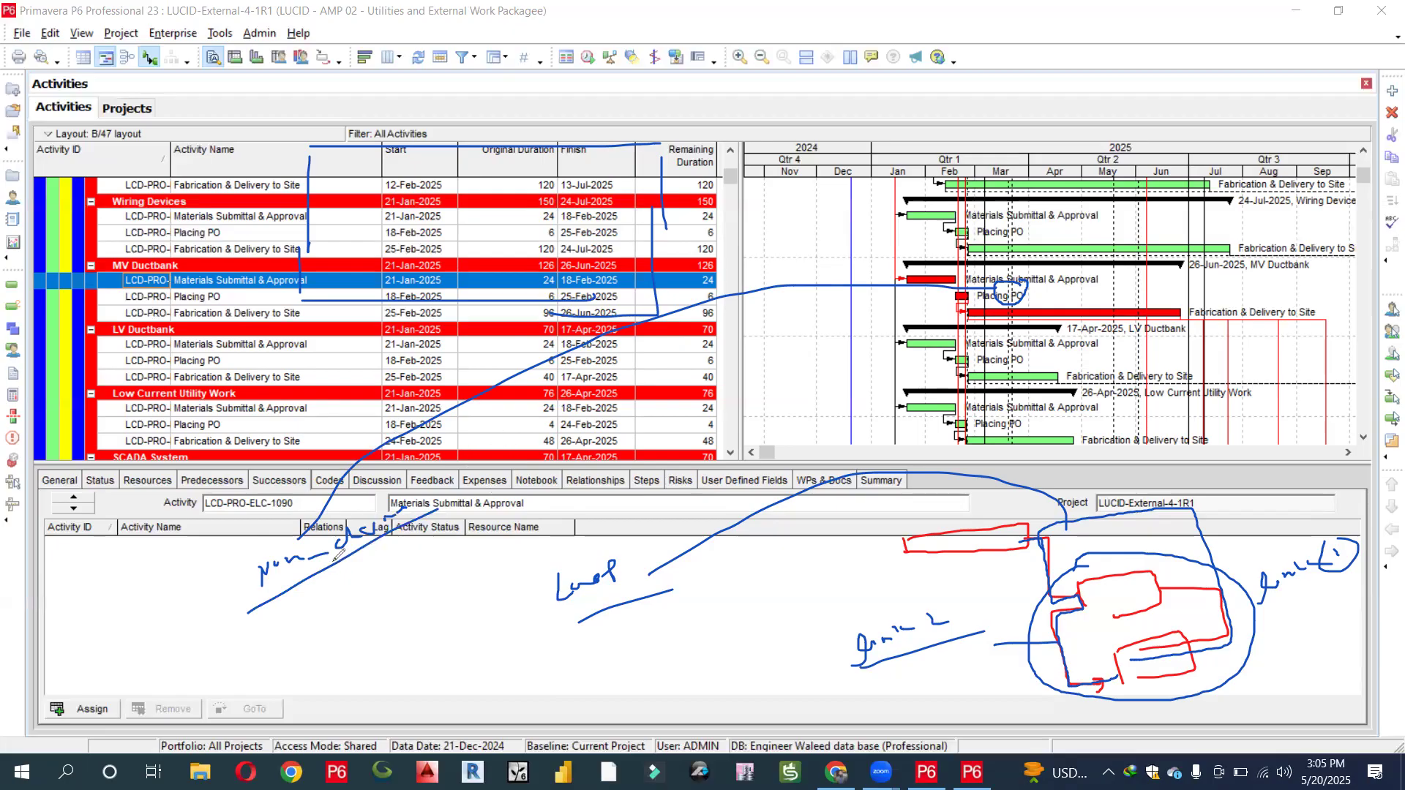
{"action": "mouse_move", "coordinate": [316, 607]}
{"action": "left_mouse_down"}
{"action": "mouse_move", "coordinate": [322, 626]}
{"action": "mouse_move", "coordinate": [358, 589]}
{"action": "mouse_move", "coordinate": [426, 567]}
{"action": "left_mouse_up"}
{"action": "mouse_move", "coordinate": [407, 616]}
{"action": "left_mouse_down"}
{"action": "mouse_move", "coordinate": [439, 655]}
{"action": "mouse_move", "coordinate": [496, 644]}
{"action": "left_mouse_up"}
{"action": "left_click_drag", "start_coordinate": [385, 720], "coordinate": [554, 658]}
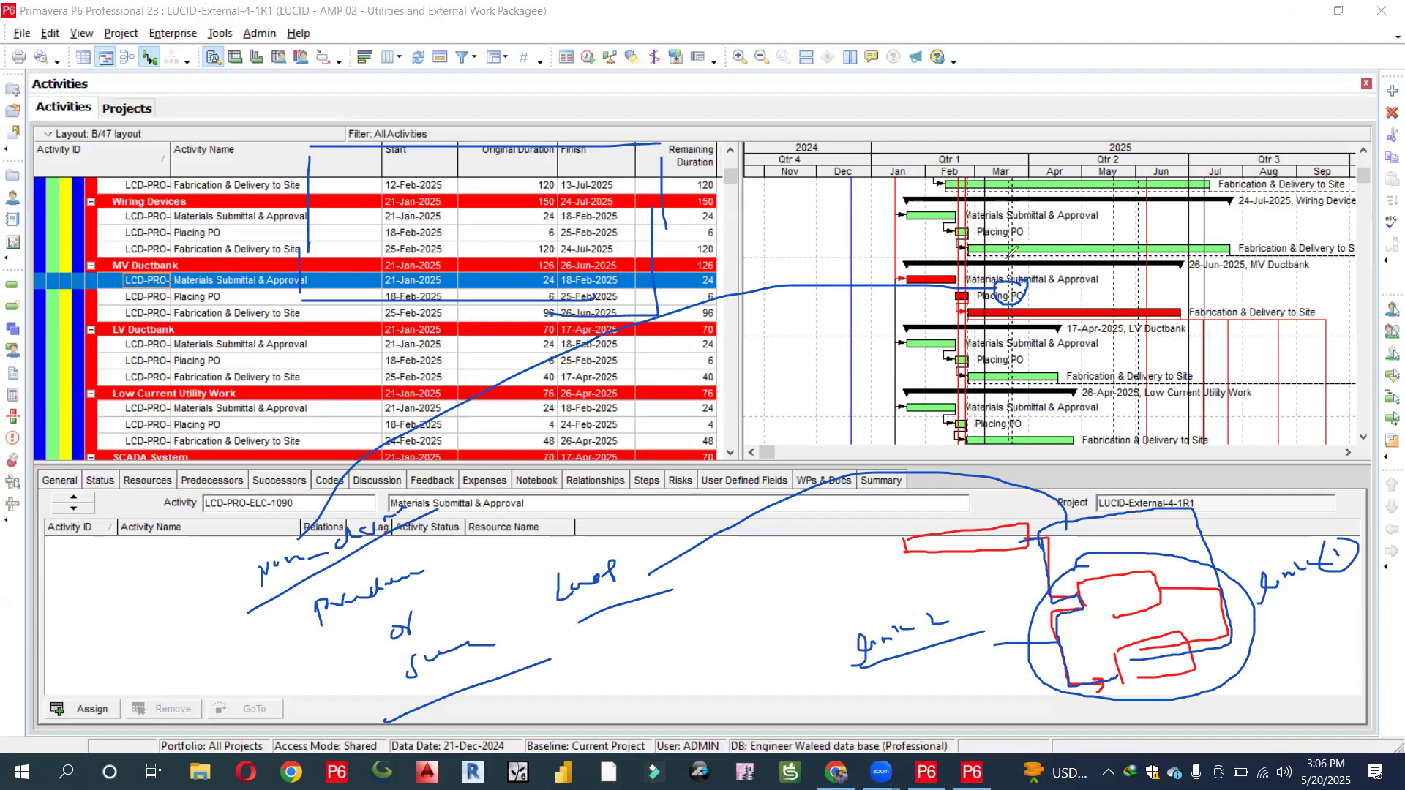
{"action": "left_click_drag", "start_coordinate": [1003, 355], "coordinate": [1003, 379]}
{"action": "left_click_drag", "start_coordinate": [1013, 289], "coordinate": [1013, 314]}
{"action": "left_click_drag", "start_coordinate": [1017, 353], "coordinate": [1017, 384]}
{"action": "left_click_drag", "start_coordinate": [1140, 250], "coordinate": [1134, 322]}
{"action": "mouse_move", "coordinate": [1125, 351]}
{"action": "left_mouse_down"}
{"action": "mouse_move", "coordinate": [1123, 388]}
{"action": "mouse_move", "coordinate": [1142, 411]}
{"action": "left_mouse_up"}
{"action": "left_click_drag", "start_coordinate": [1141, 430], "coordinate": [1141, 445]}
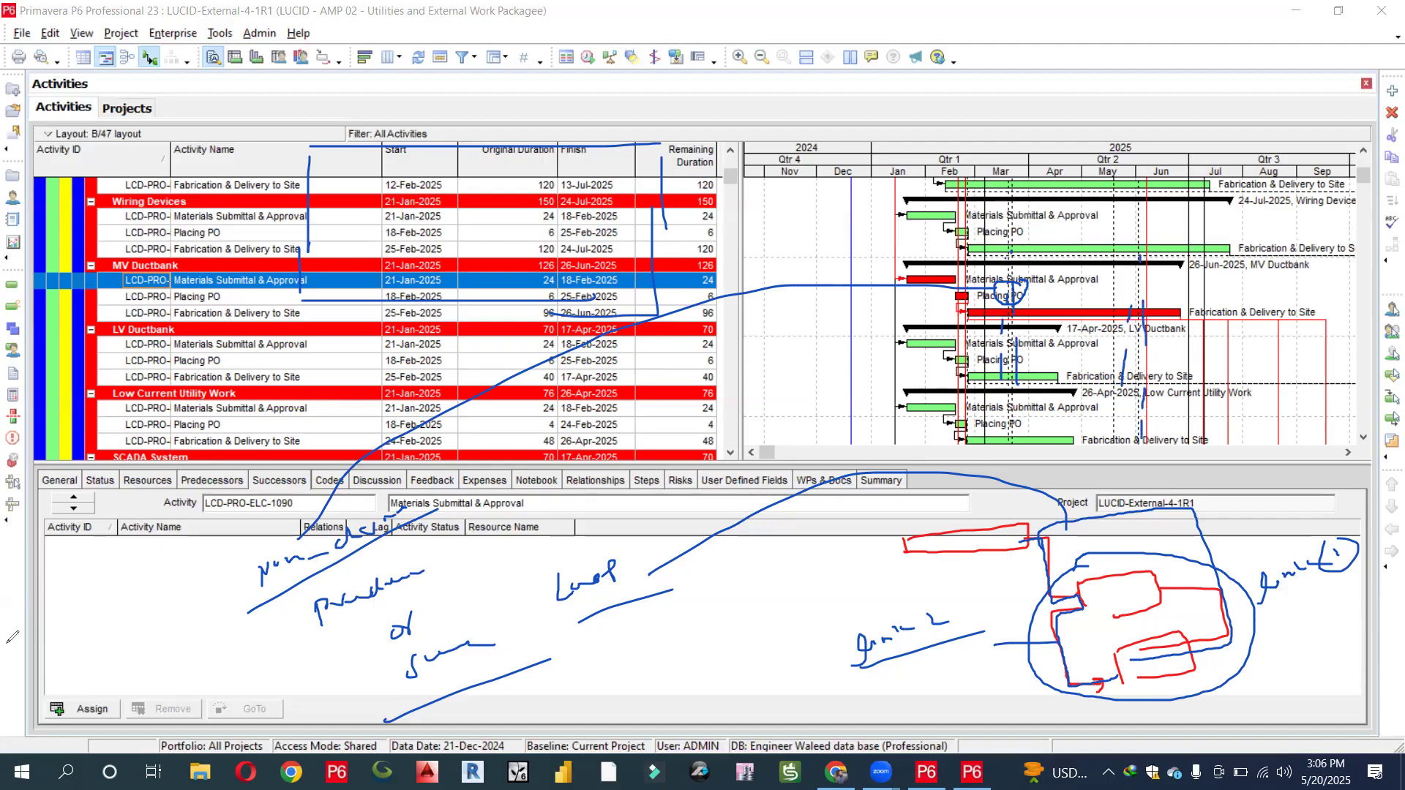
{"action": "left_click", "coordinate": [123, 537]}
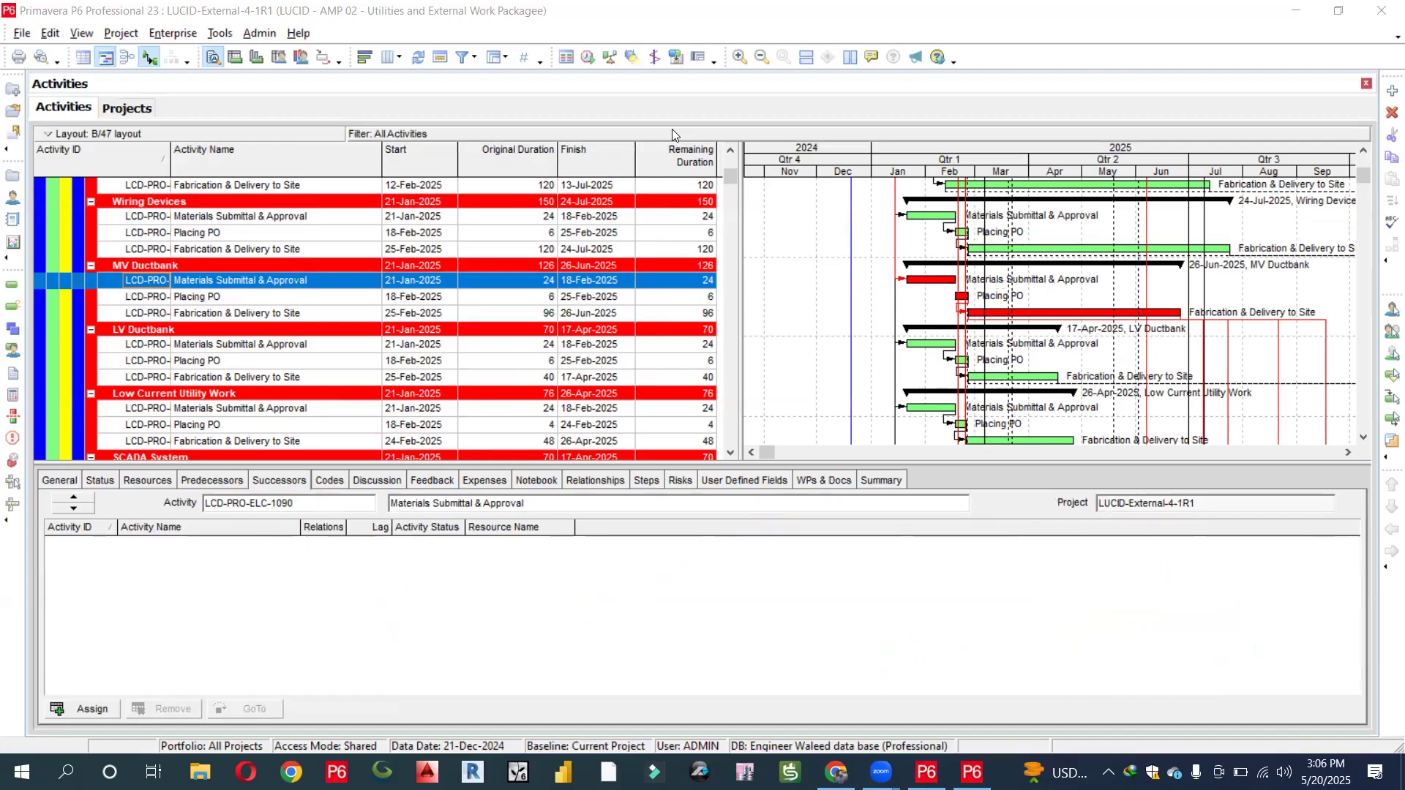
Step: Reschedule the project using its own data date and check the Fabrication & Delivery to Site activity under MV Ductbank
{"action": "left_click", "coordinate": [588, 57]}
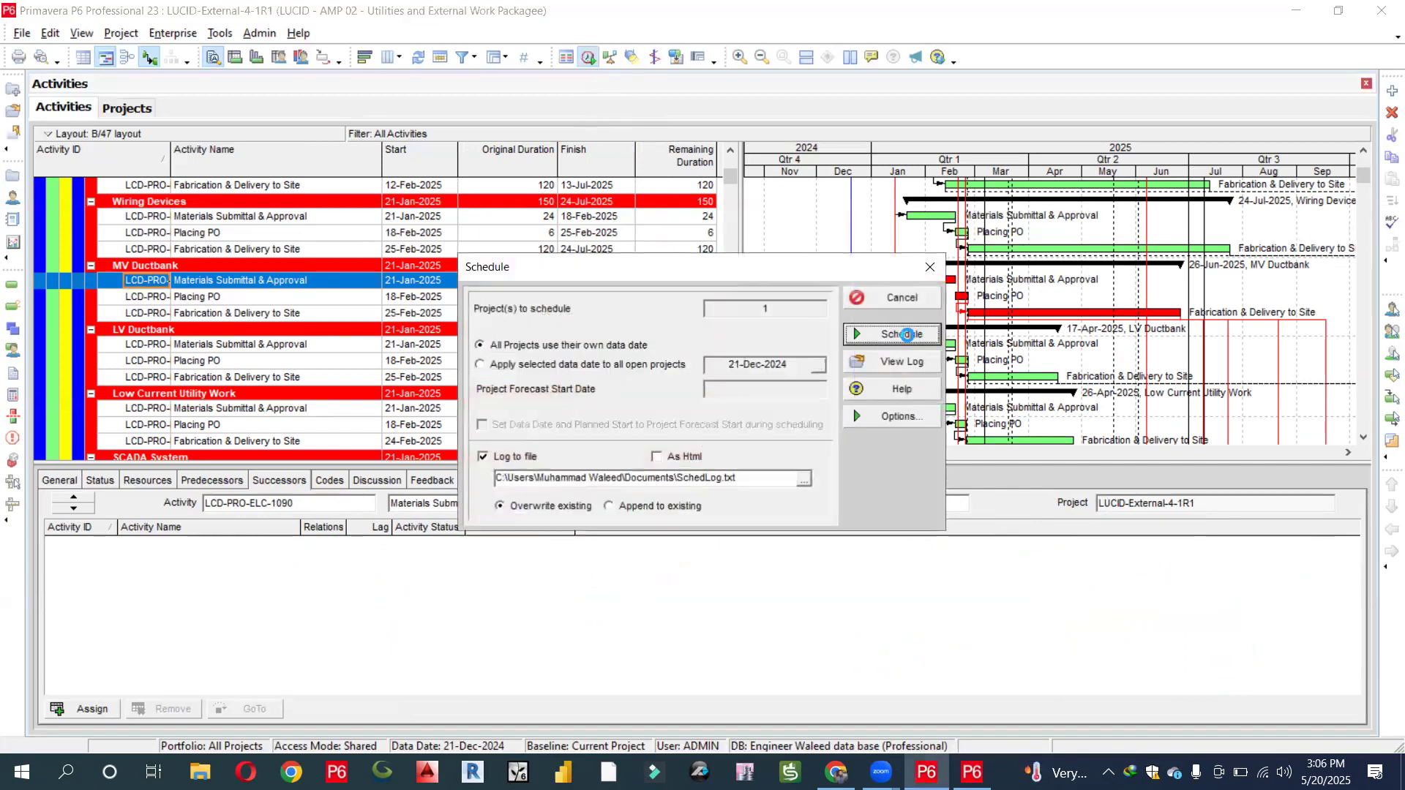
{"action": "left_click", "coordinate": [906, 335]}
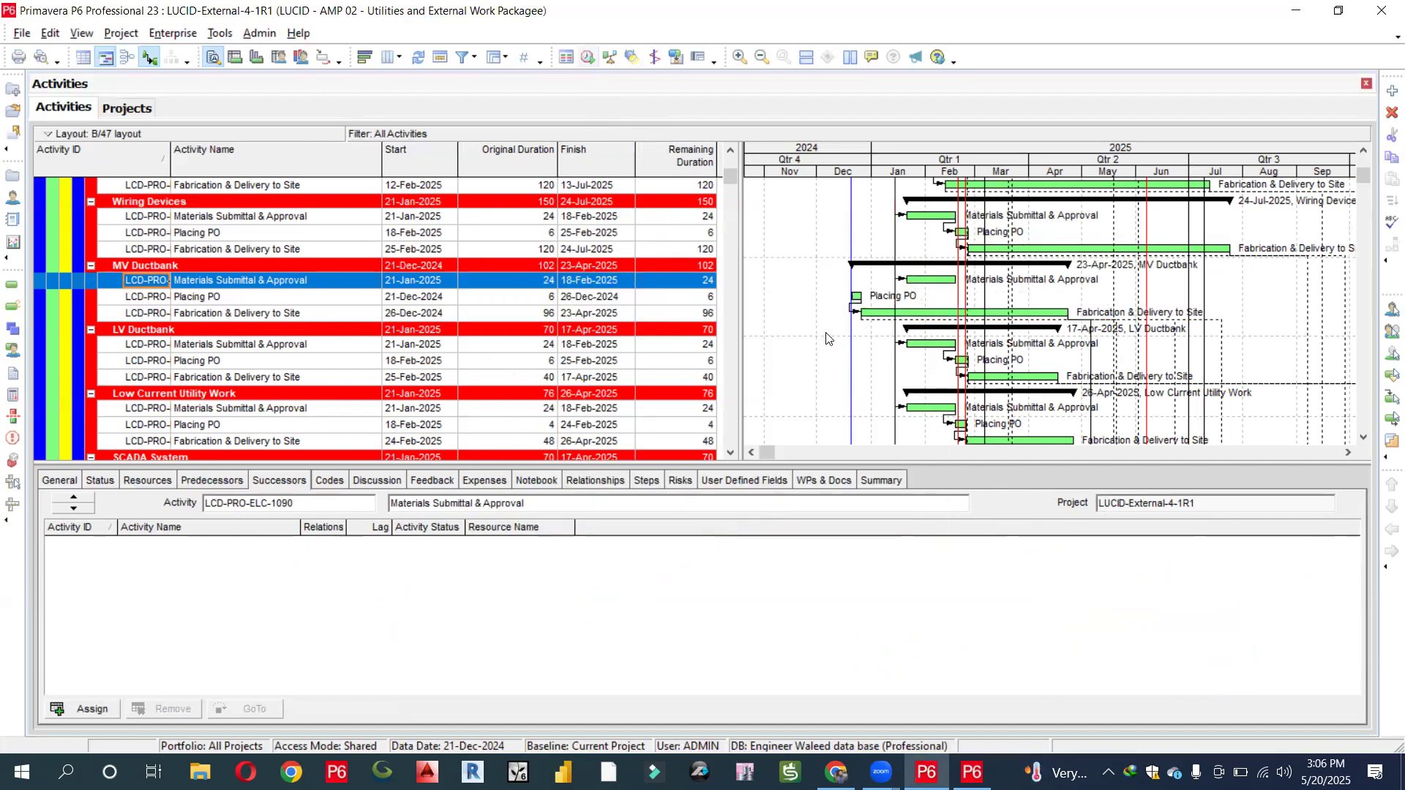
{"action": "left_click", "coordinate": [431, 312]}
{"action": "scroll", "coordinate": [429, 313], "scroll_direction": "down", "scroll_amount": 3}
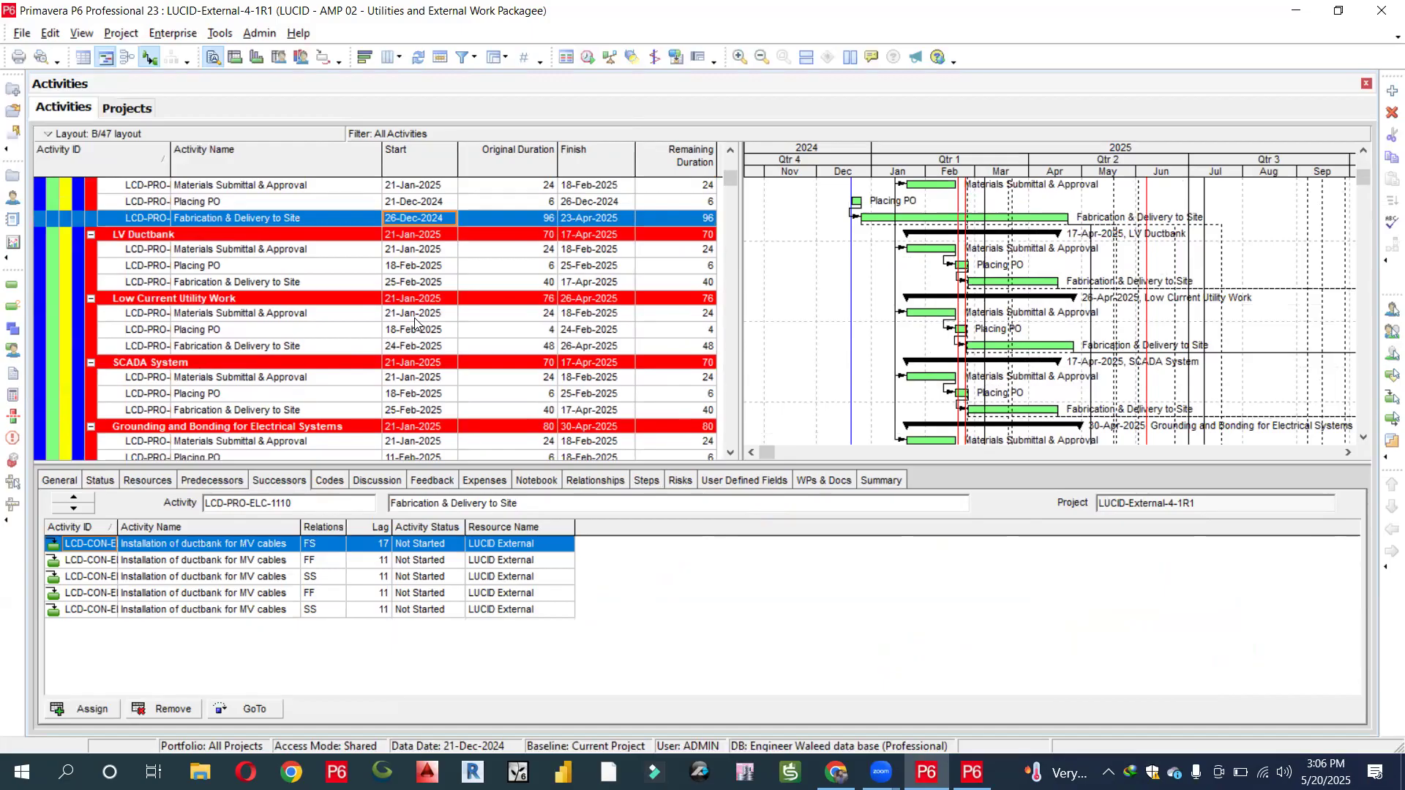
Step: Switch to Primavera P6 Visualizer, redraw the Project Differences Report, and examine its Activity Relationships Added/Deleted sections
{"action": "left_click", "coordinate": [972, 772]}
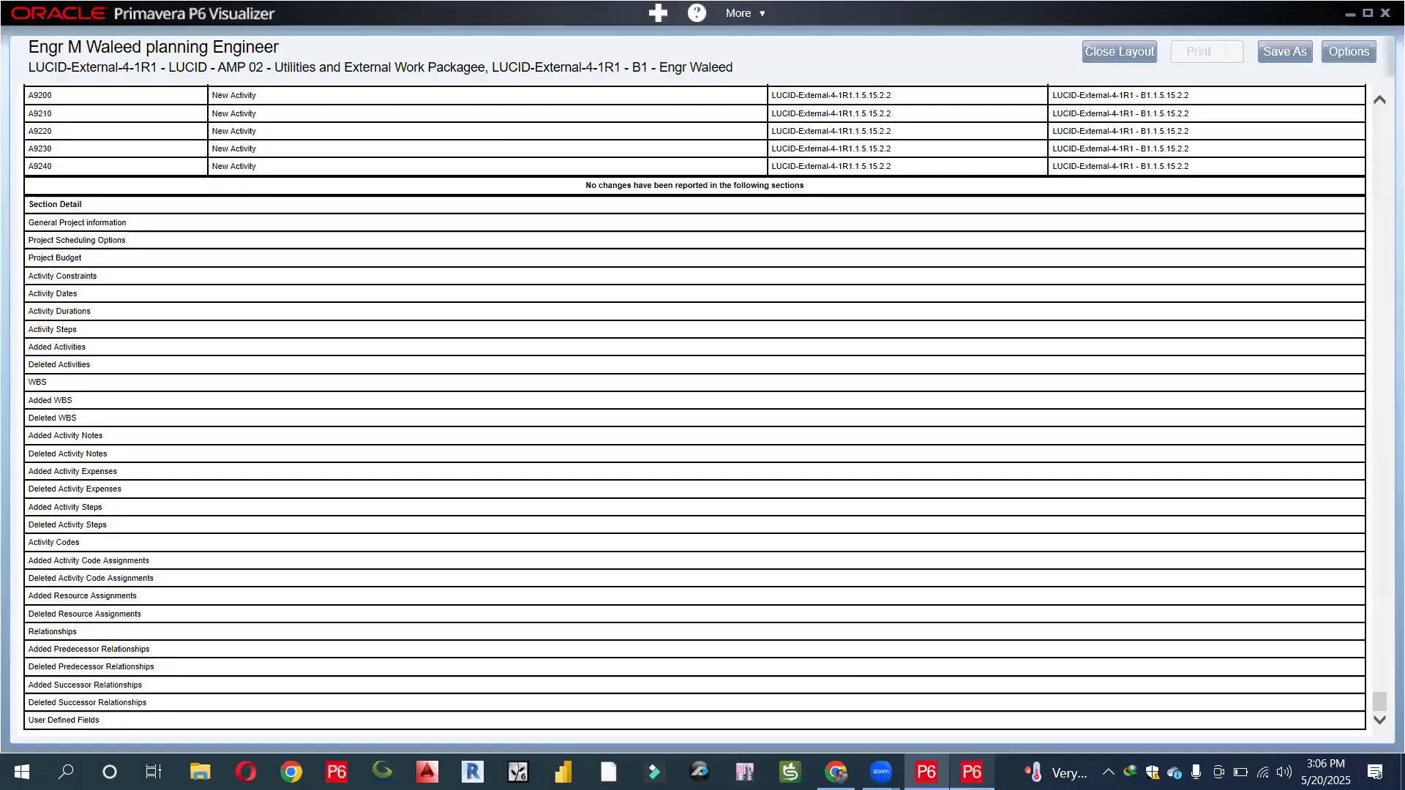
{"action": "left_click", "coordinate": [1337, 52]}
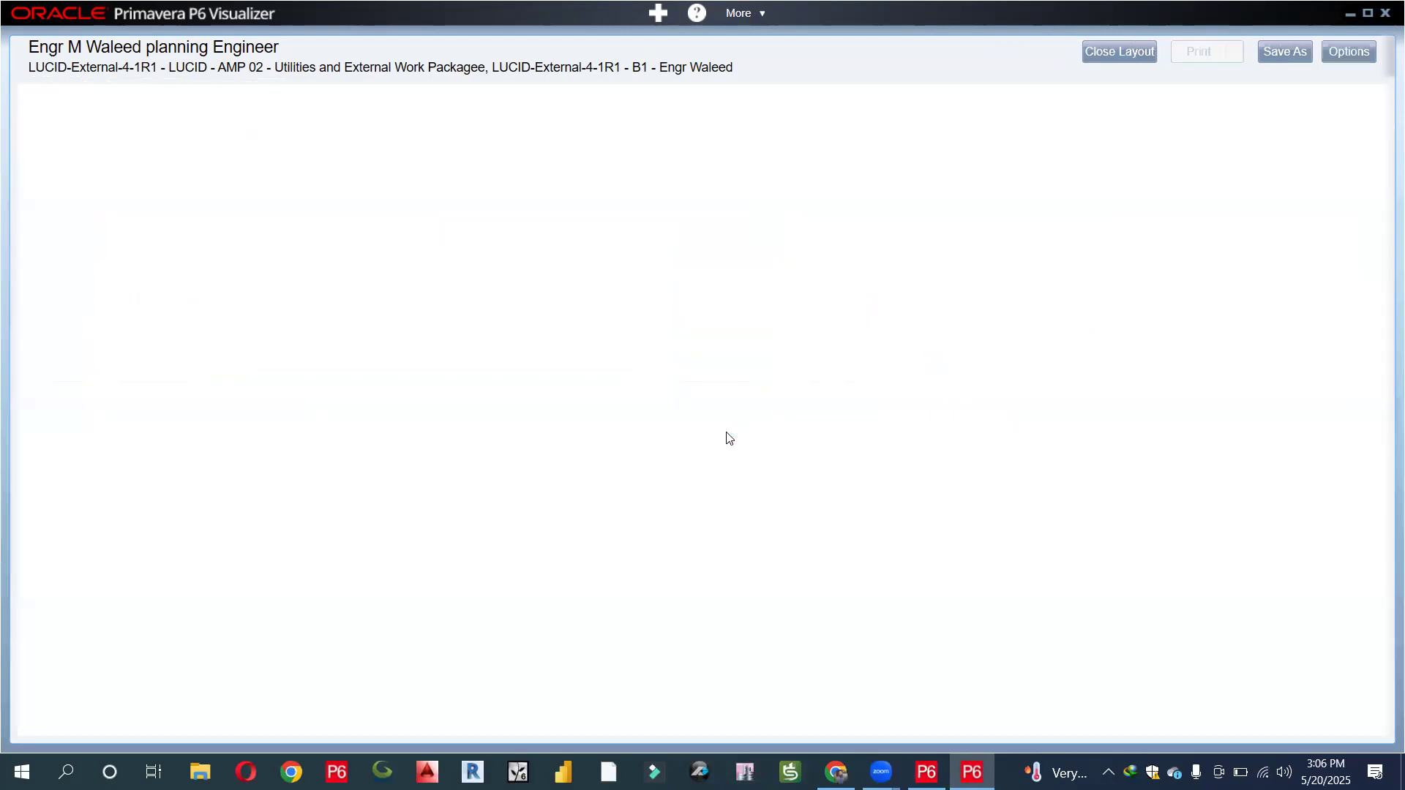
{"action": "scroll", "coordinate": [727, 437], "scroll_direction": "down", "scroll_amount": 10}
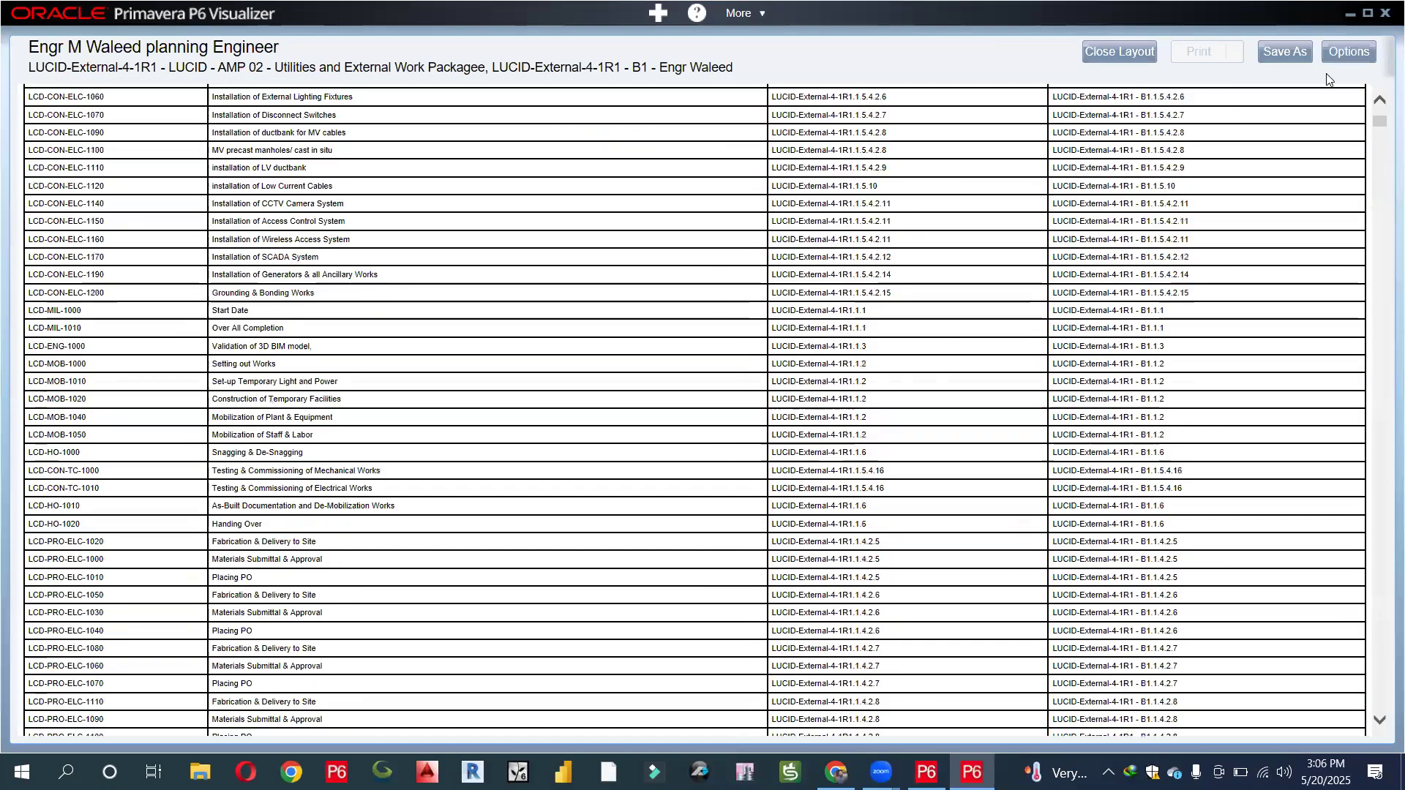
{"action": "left_click_drag", "start_coordinate": [1378, 139], "coordinate": [1372, 687]}
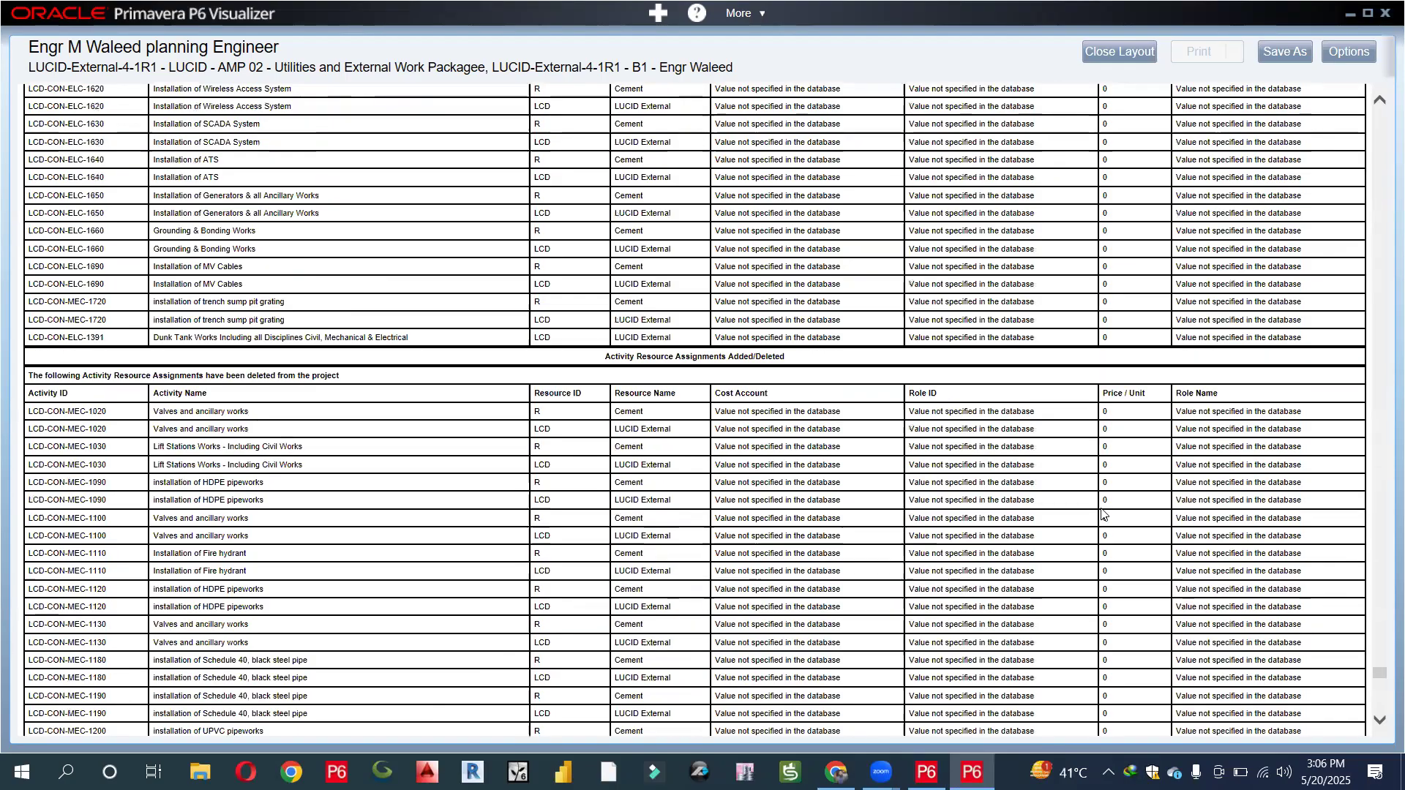
{"action": "scroll", "coordinate": [1104, 515], "scroll_direction": "down", "scroll_amount": 10}
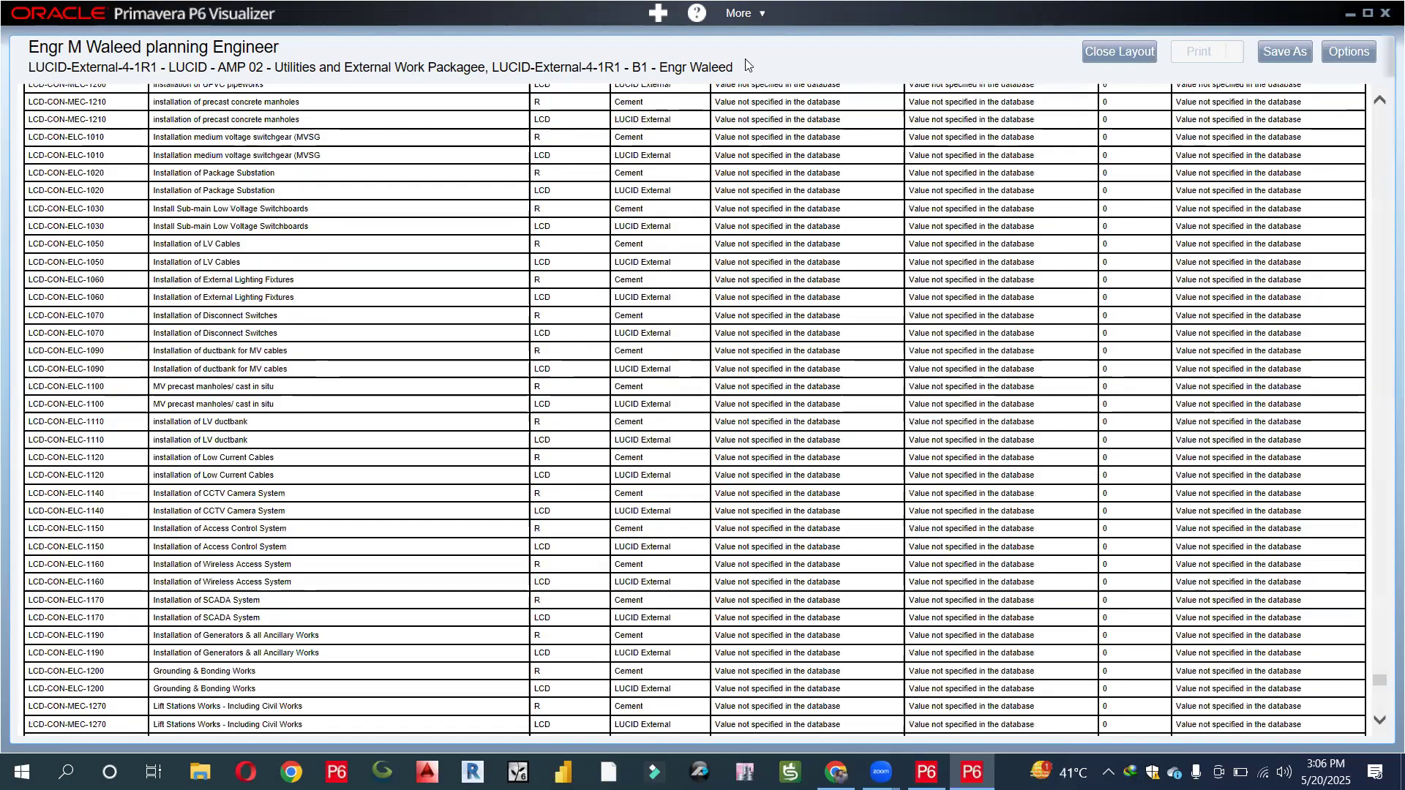
{"action": "scroll", "coordinate": [756, 268], "scroll_direction": "down", "scroll_amount": 10}
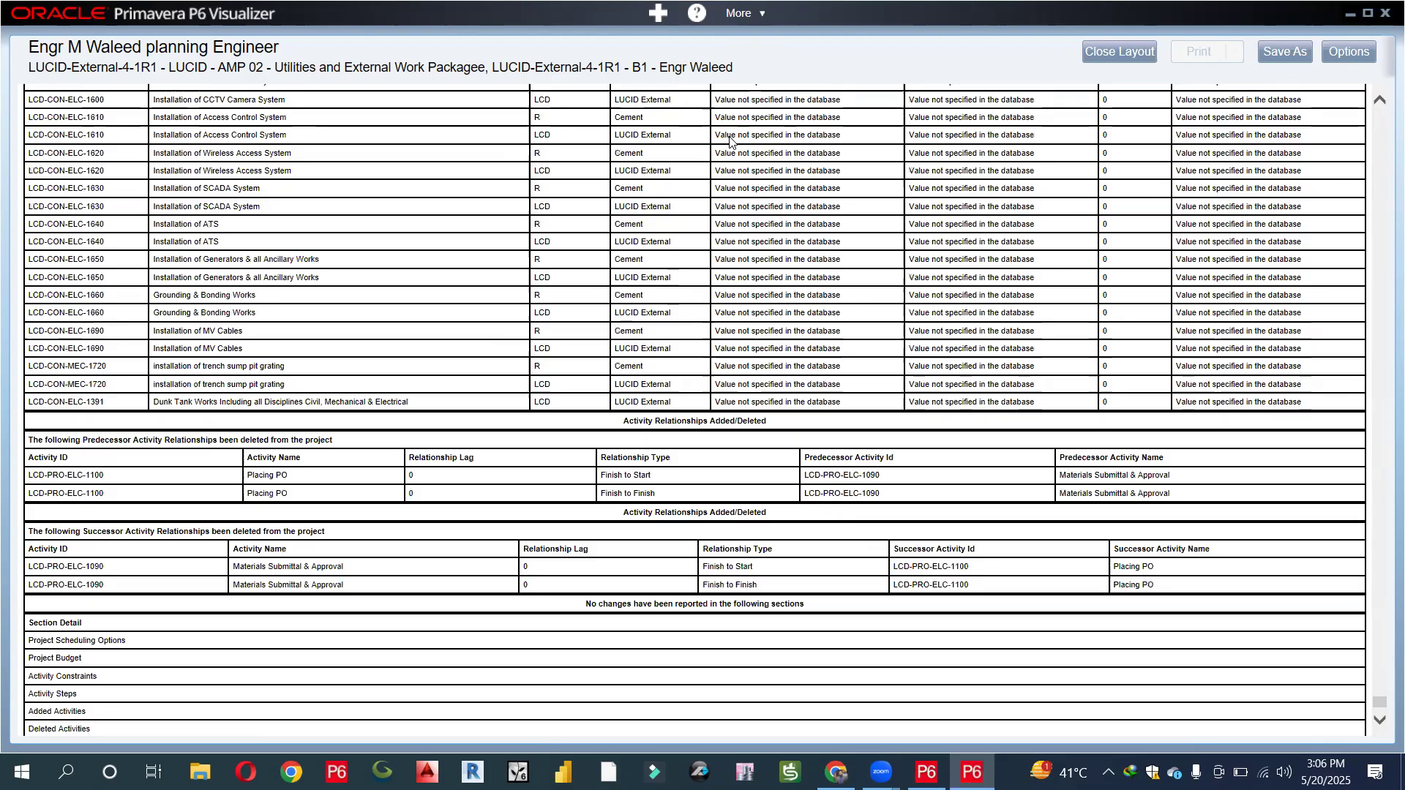
{"action": "mouse_move", "coordinate": [649, 401]}
{"action": "left_mouse_down"}
{"action": "mouse_move", "coordinate": [772, 430]}
{"action": "mouse_move", "coordinate": [739, 399]}
{"action": "mouse_move", "coordinate": [646, 399]}
{"action": "left_mouse_up"}
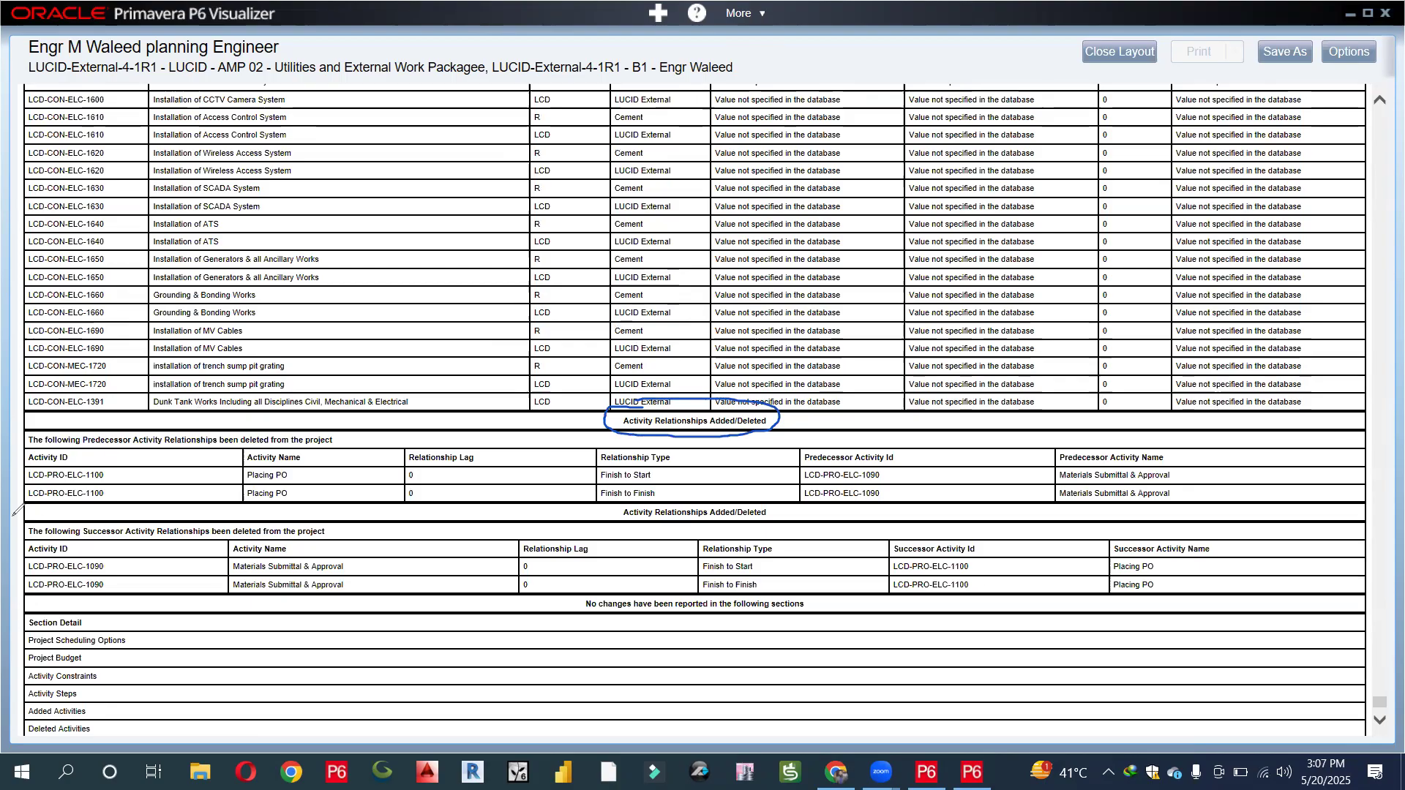
{"action": "mouse_move", "coordinate": [29, 449]}
{"action": "left_mouse_down"}
{"action": "mouse_move", "coordinate": [21, 484]}
{"action": "mouse_move", "coordinate": [37, 506]}
{"action": "left_mouse_up"}
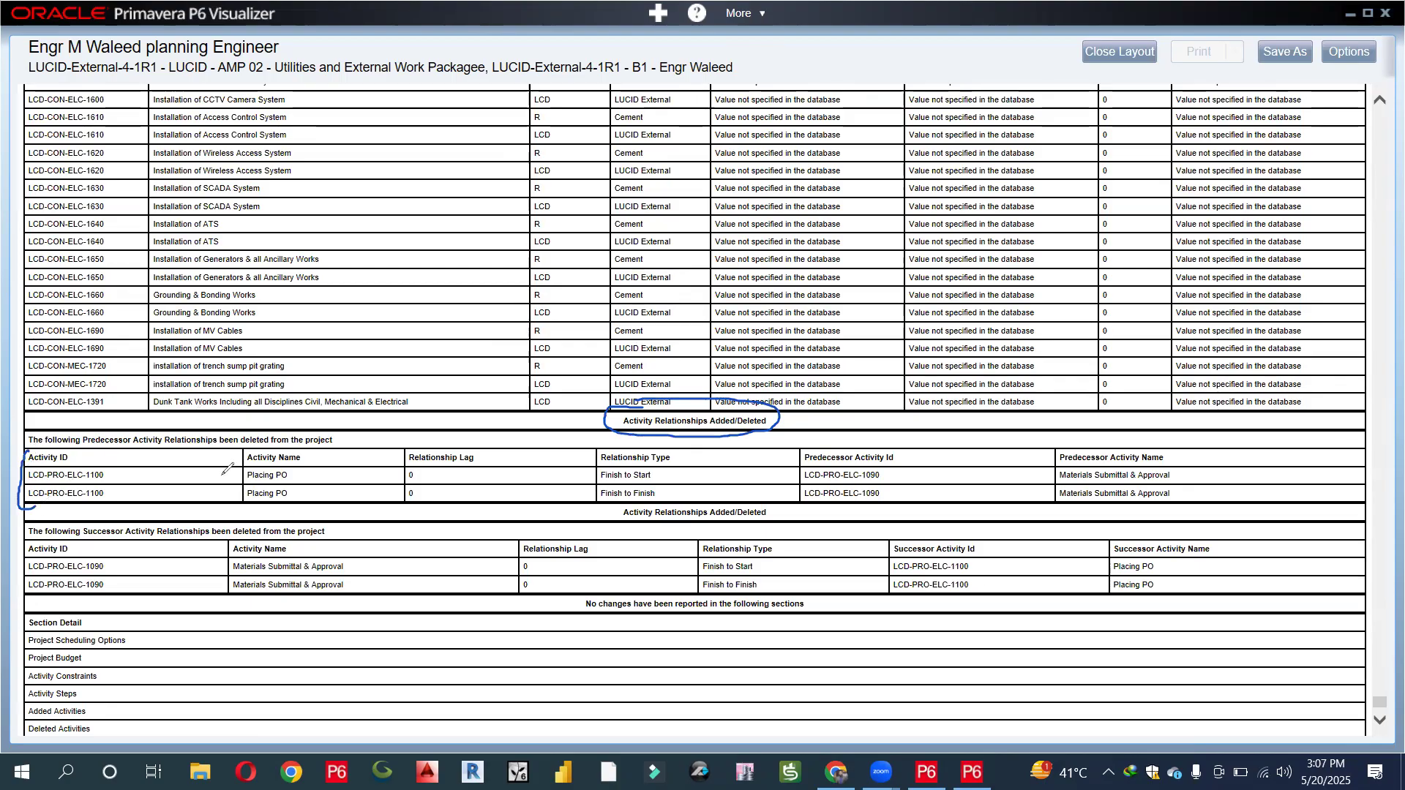
{"action": "left_click_drag", "start_coordinate": [244, 481], "coordinate": [273, 482]}
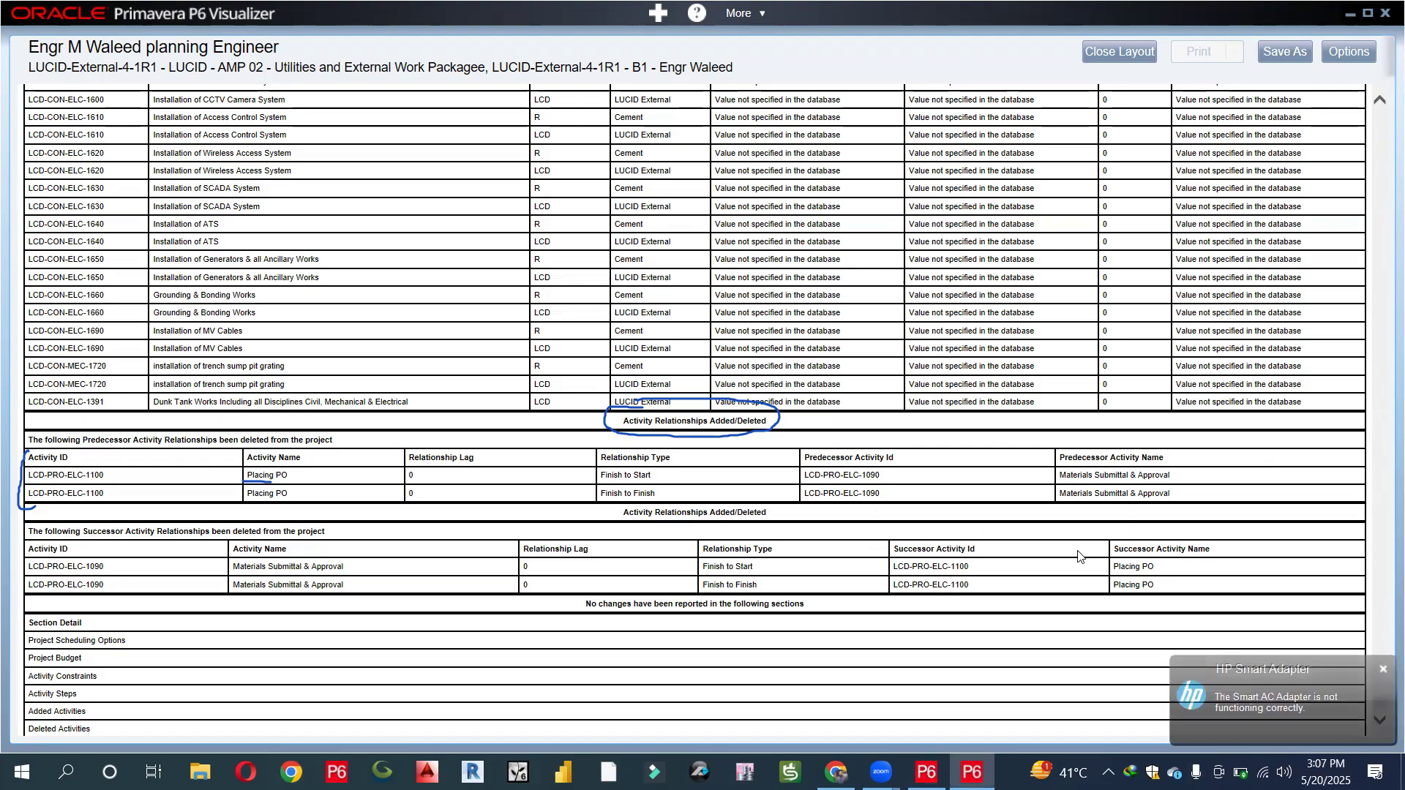
Step: Dismiss the HP Smart Adapter notification and its dialog
{"action": "left_click", "coordinate": [1380, 669]}
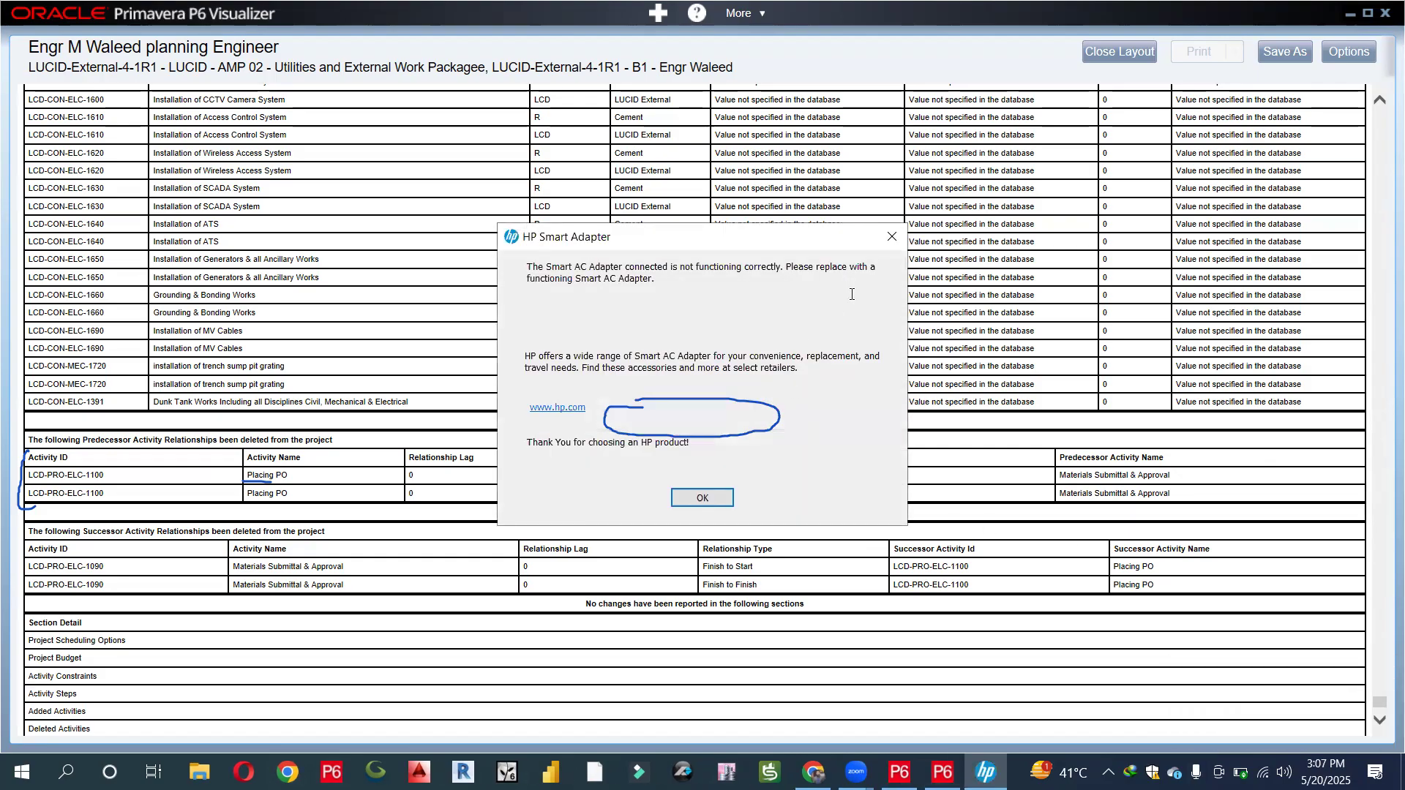
{"action": "left_click", "coordinate": [889, 239]}
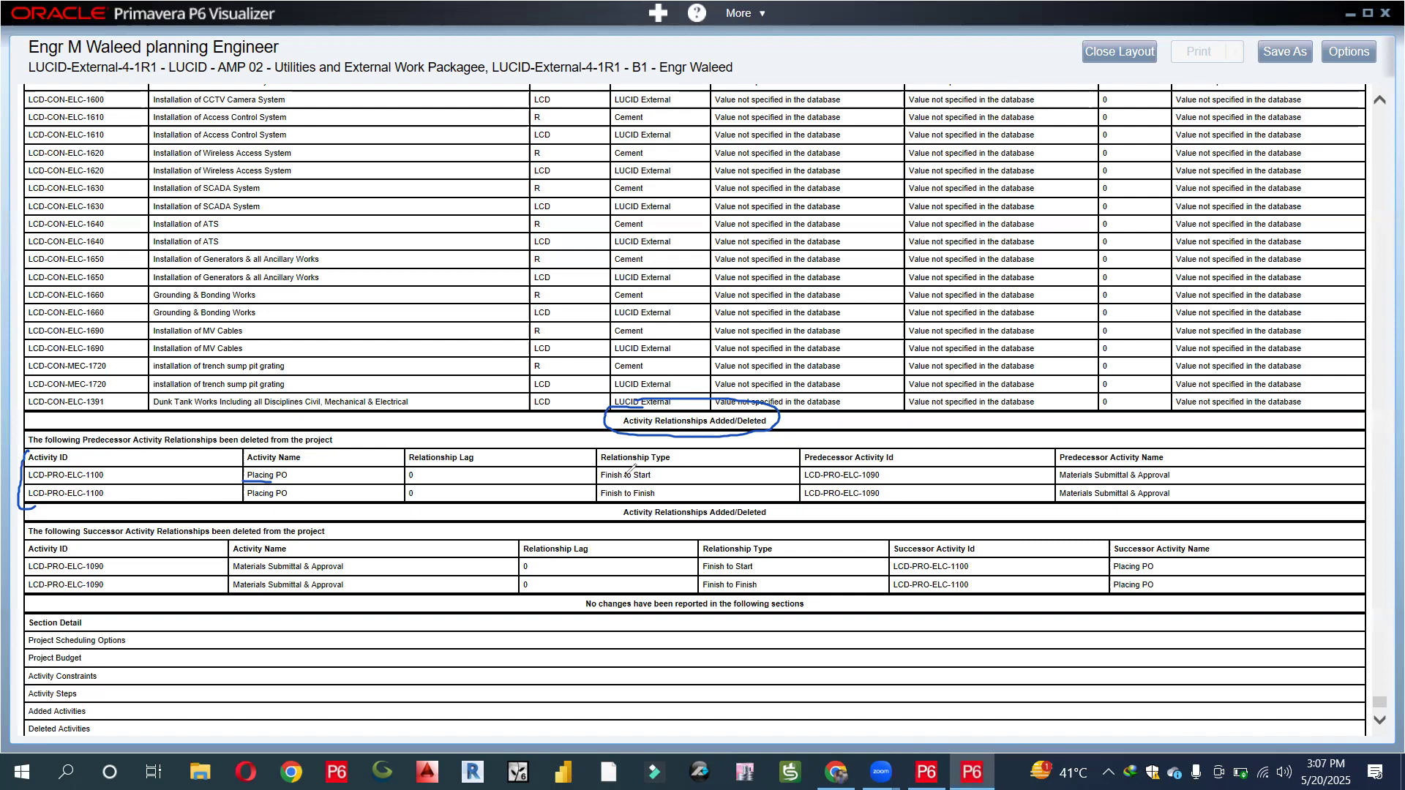
{"action": "left_click", "coordinate": [522, 480]}
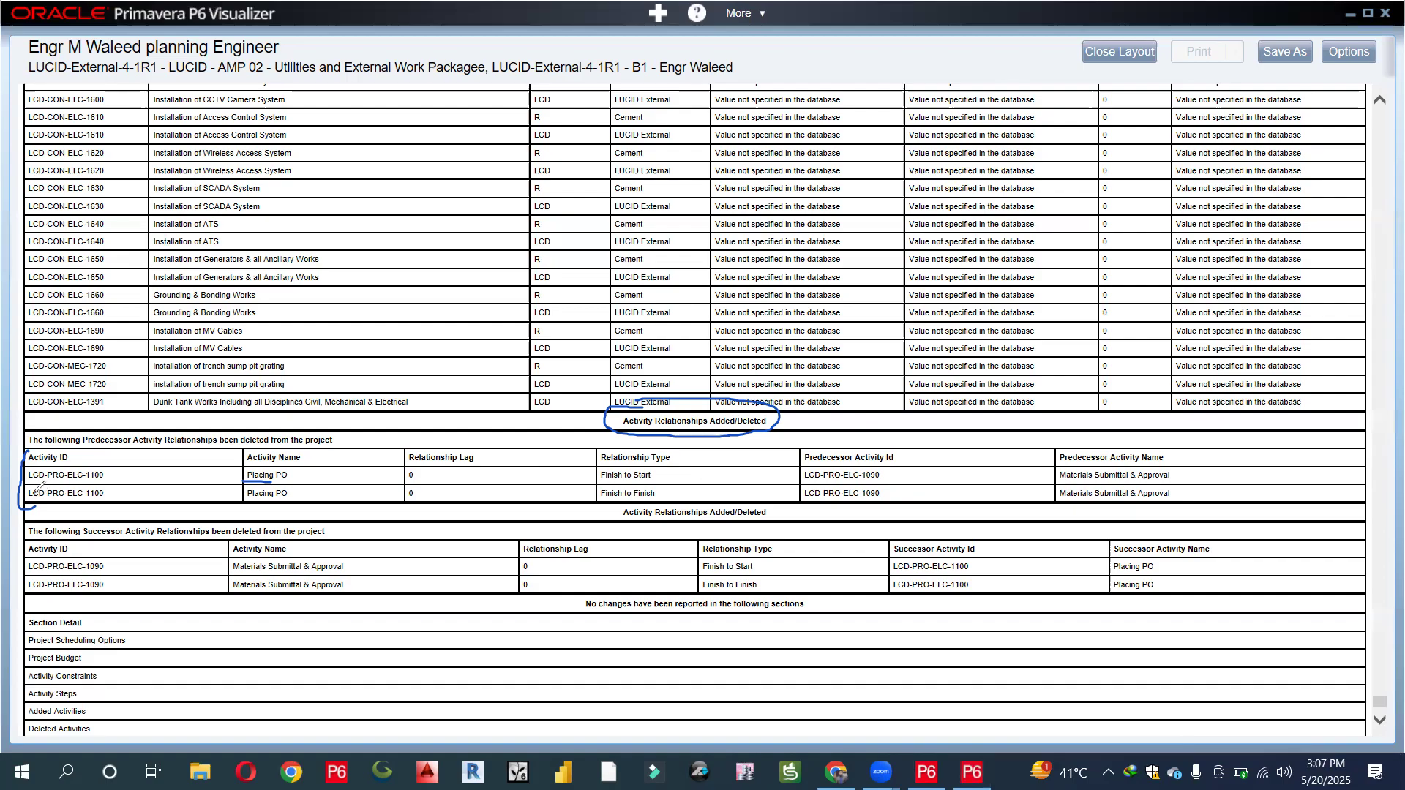
{"action": "left_click_drag", "start_coordinate": [82, 483], "coordinate": [106, 483]}
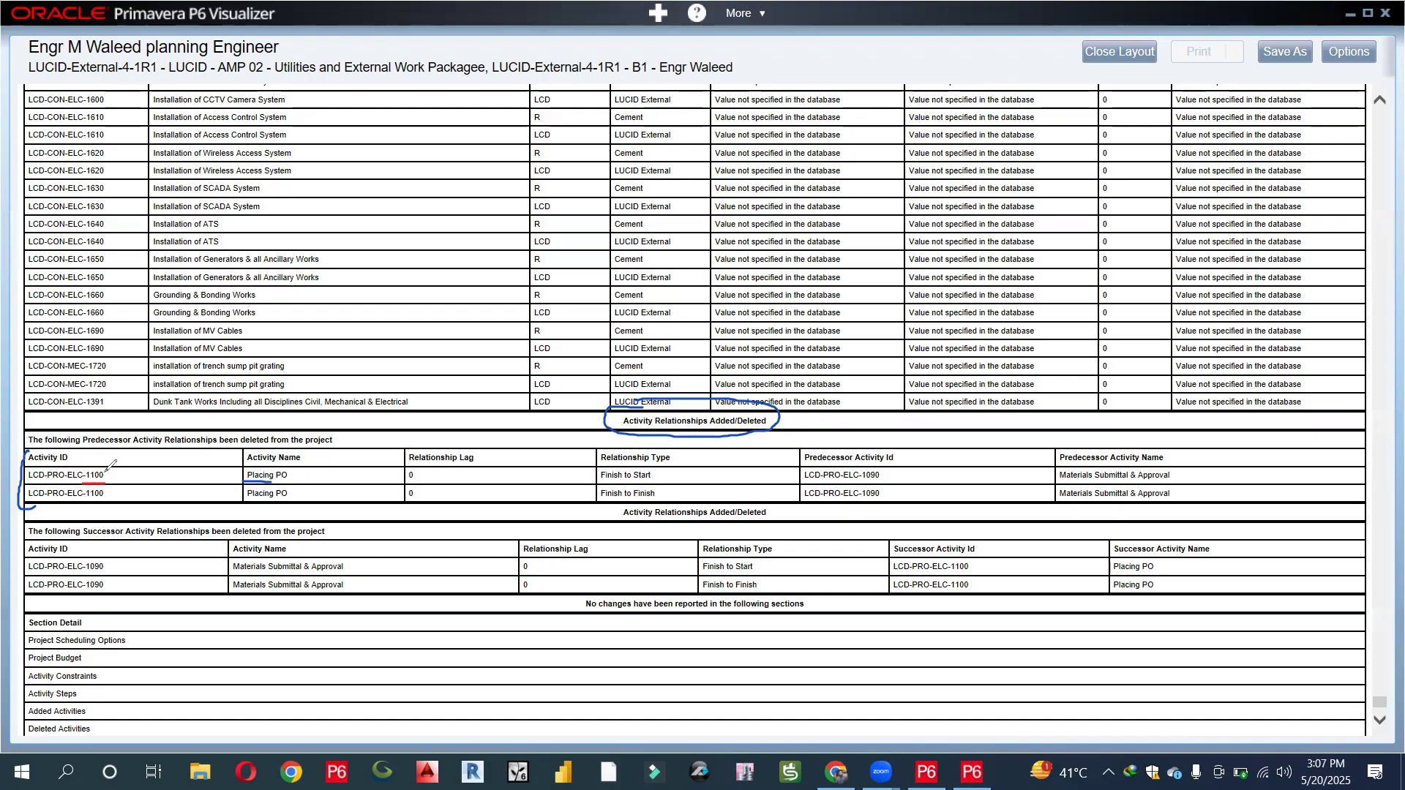
{"action": "left_click_drag", "start_coordinate": [91, 468], "coordinate": [107, 480]}
{"action": "left_click_drag", "start_coordinate": [28, 481], "coordinate": [98, 478]}
{"action": "mouse_move", "coordinate": [532, 303]}
{"action": "left_mouse_down"}
{"action": "mouse_move", "coordinate": [553, 320]}
{"action": "mouse_move", "coordinate": [666, 284]}
{"action": "left_mouse_up"}
{"action": "mouse_move", "coordinate": [695, 253]}
{"action": "left_mouse_down"}
{"action": "mouse_move", "coordinate": [690, 270]}
{"action": "mouse_move", "coordinate": [732, 293]}
{"action": "left_mouse_up"}
{"action": "left_click_drag", "start_coordinate": [717, 251], "coordinate": [794, 236]}
{"action": "left_click_drag", "start_coordinate": [845, 234], "coordinate": [843, 248]}
{"action": "left_click_drag", "start_coordinate": [890, 208], "coordinate": [905, 253]}
{"action": "left_click_drag", "start_coordinate": [937, 224], "coordinate": [1028, 208]}
{"action": "left_click_drag", "start_coordinate": [845, 287], "coordinate": [1168, 189]}
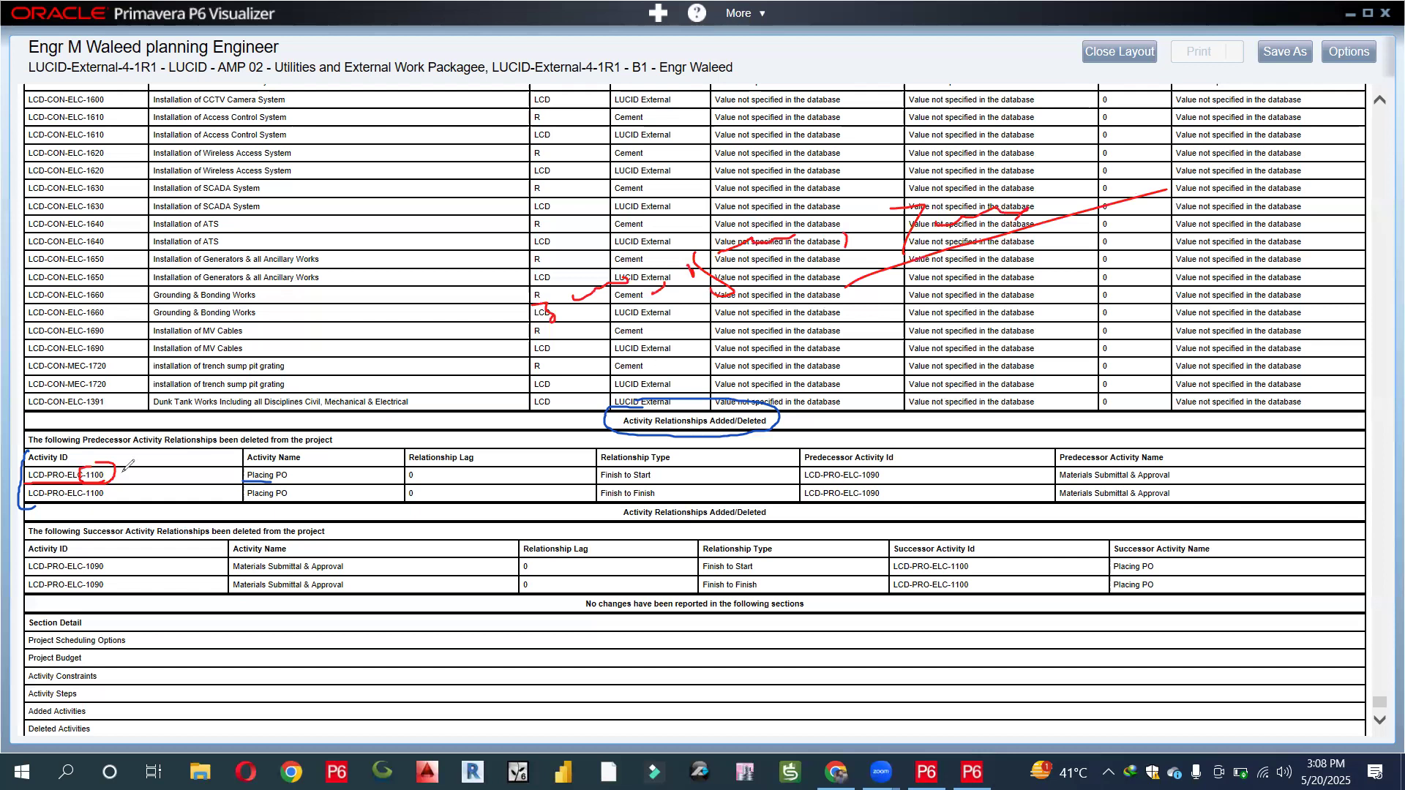
{"action": "left_click", "coordinate": [1275, 456]}
Step: Select the activity ID LCD-PRO-ELC-1100 in the first row of the deleted predecessor relationships
{"action": "left_click", "coordinate": [115, 477]}
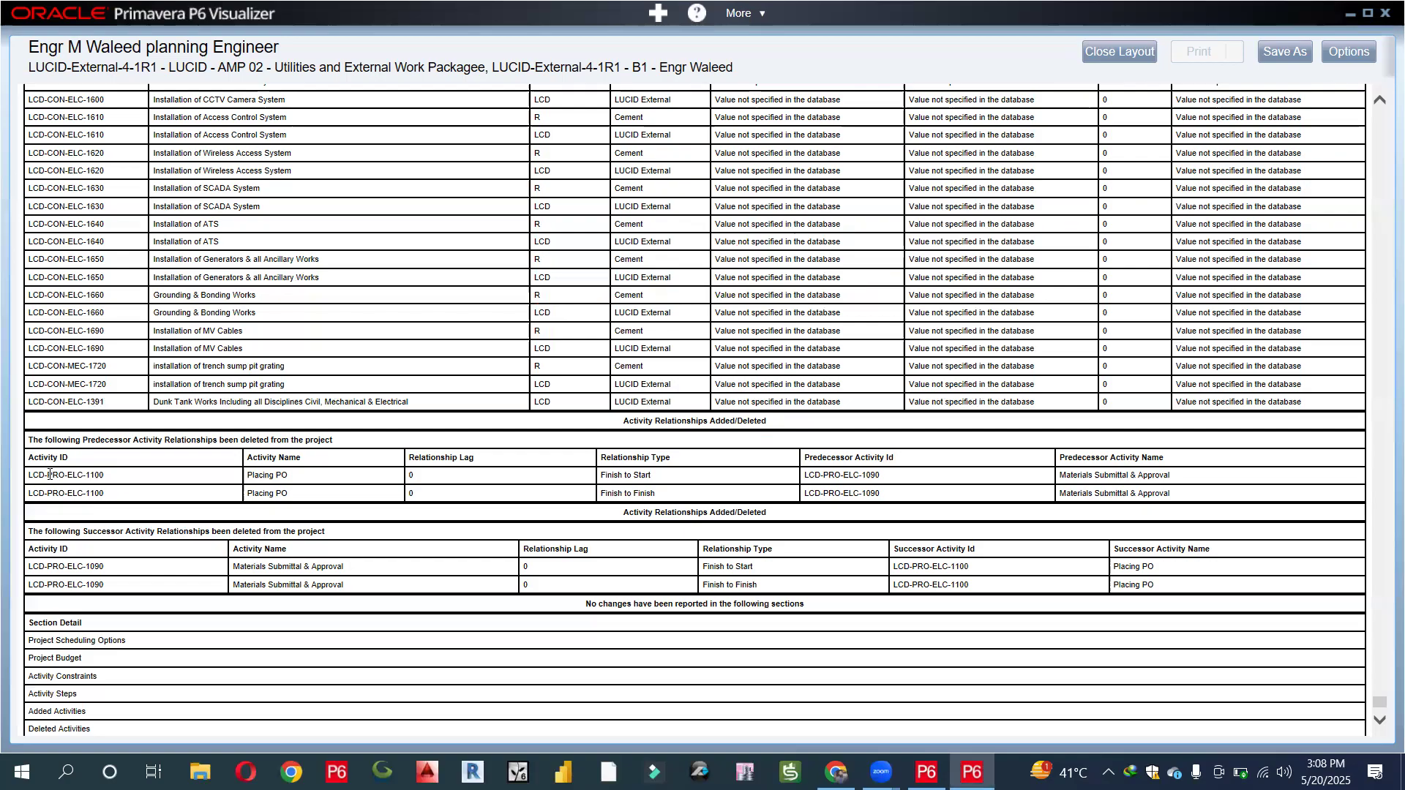
{"action": "left_click_drag", "start_coordinate": [28, 476], "coordinate": [123, 473]}
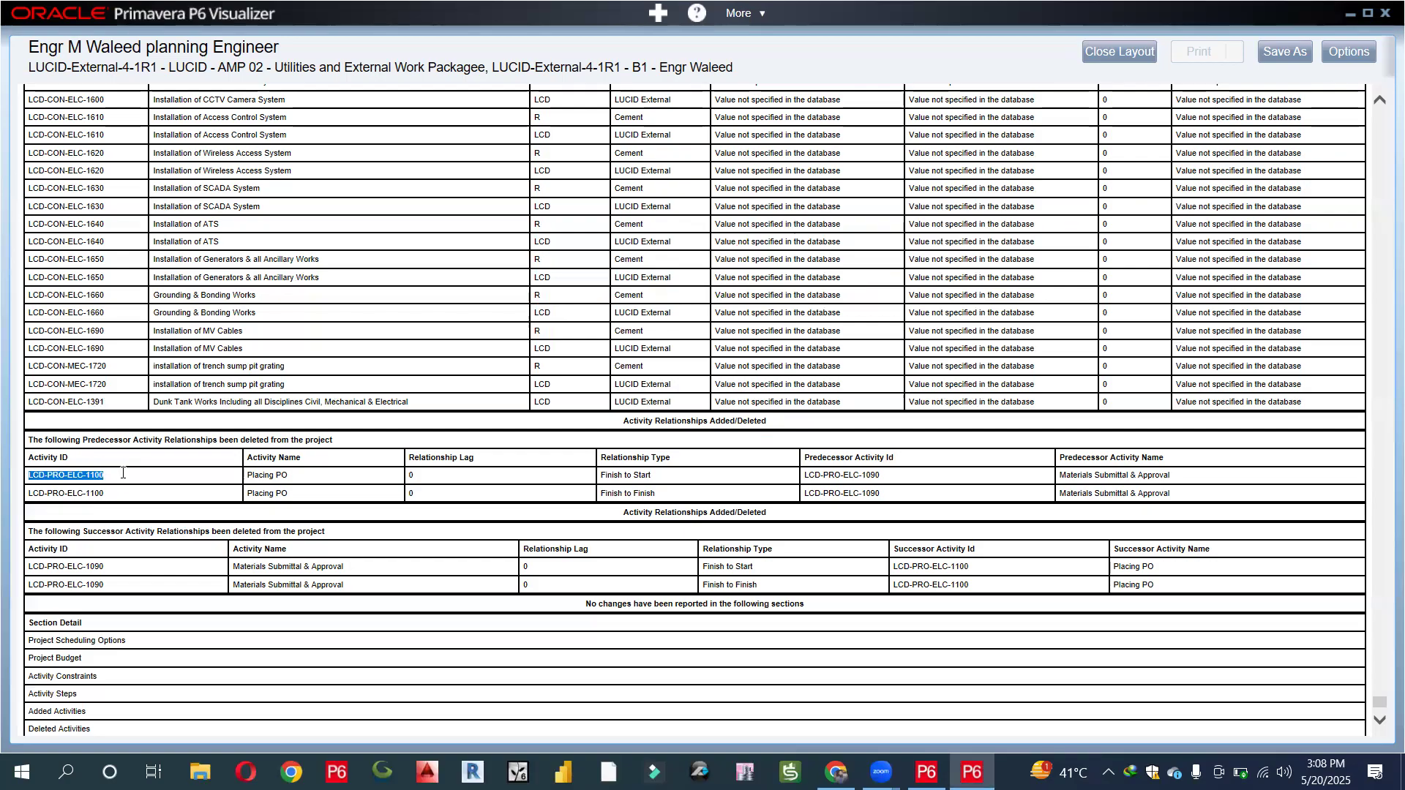